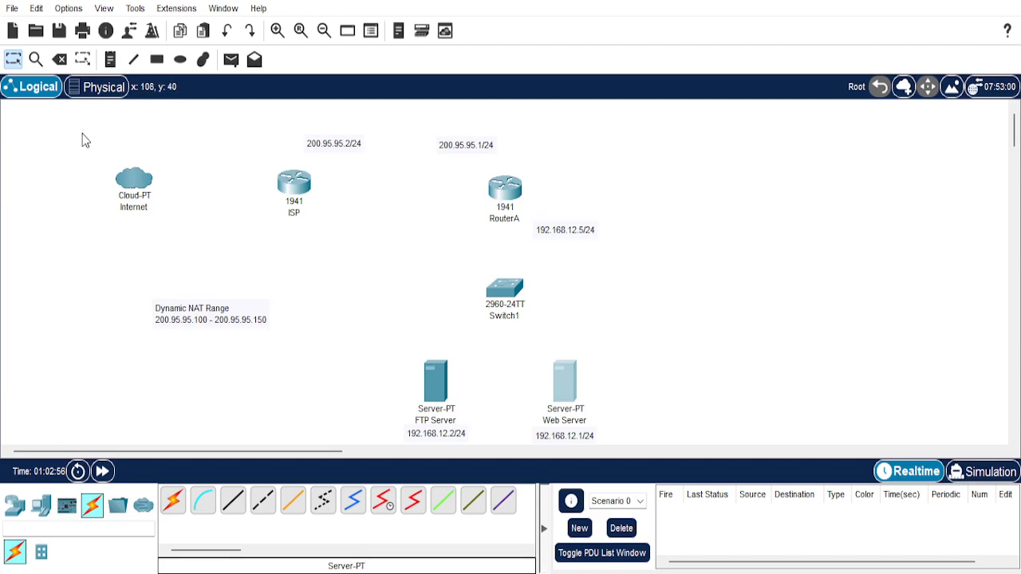
left_click_drag(74, 129, 92, 153)
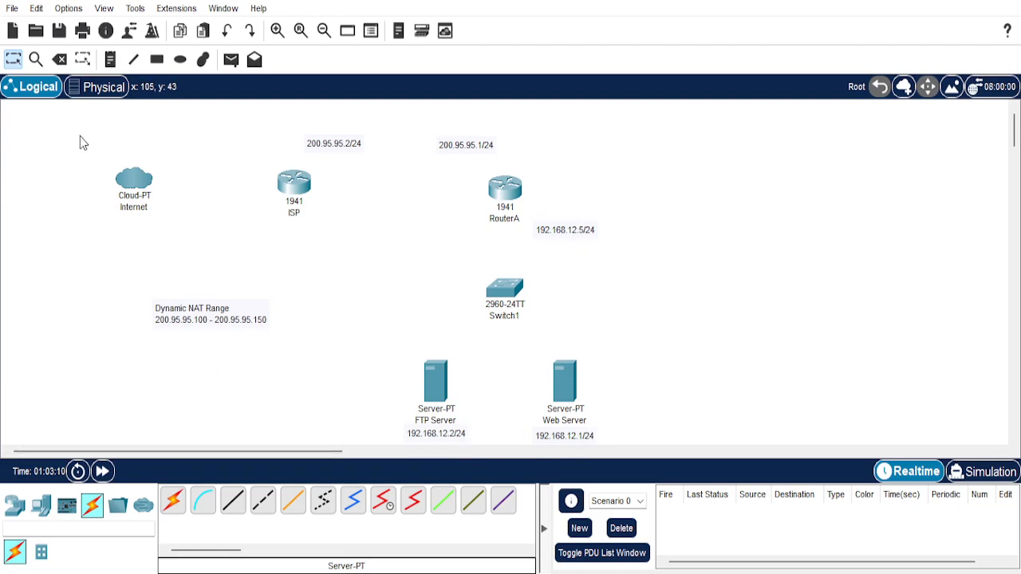
left_click_drag(107, 162, 295, 230)
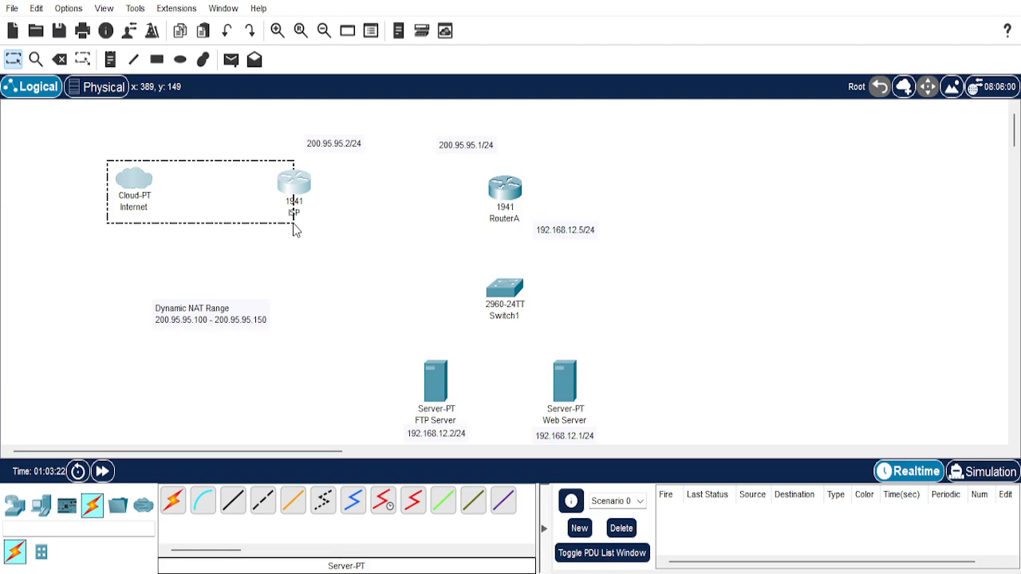
left_click_drag(293, 229, 163, 148)
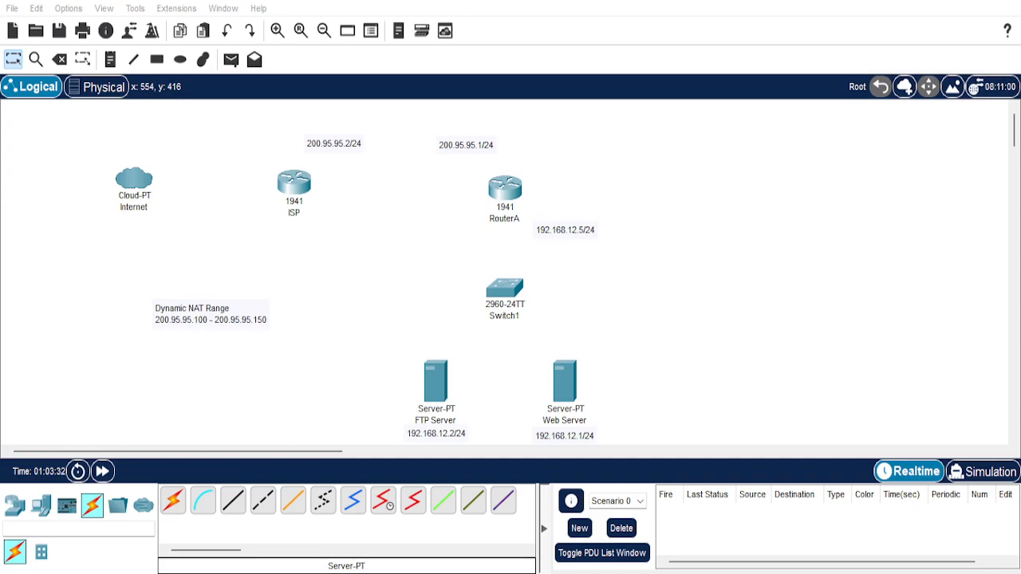
Install an HWIC-2T and an HWIC-4ESW module in both the ISP router and RouterA.
key("alt+Tab")
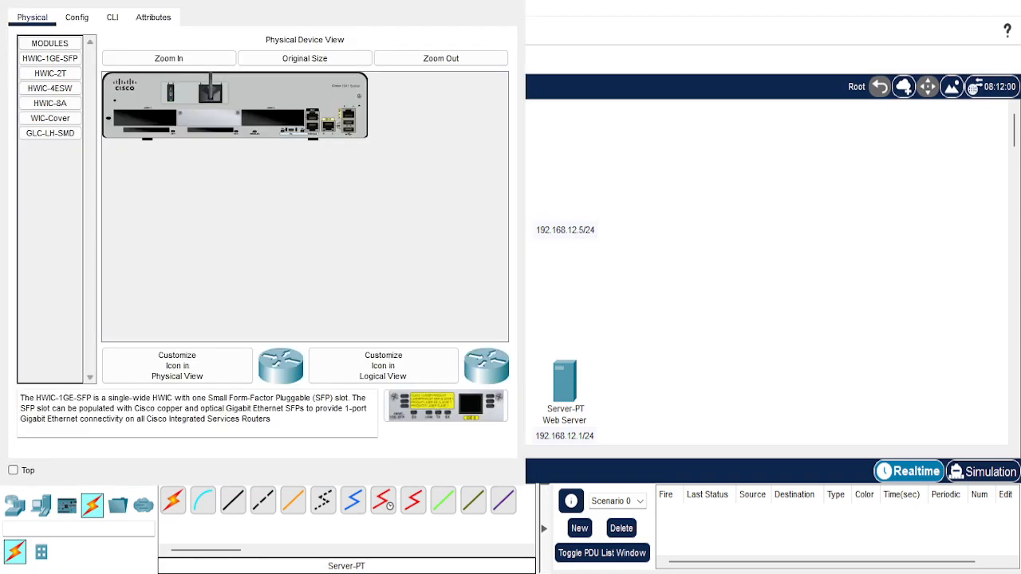
key("alt+Tab")
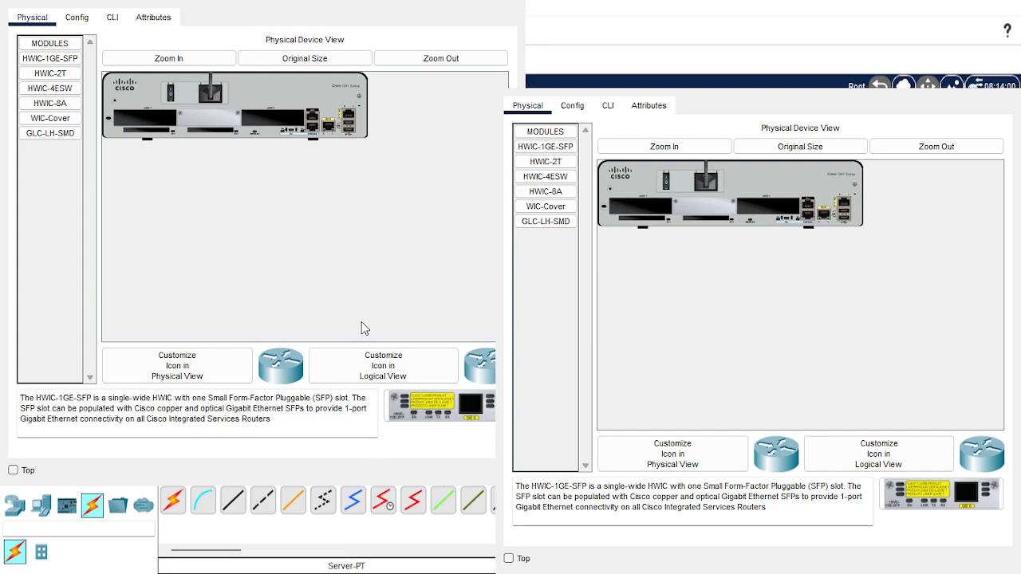
left_click(489, 434)
left_click_drag(57, 73, 281, 126)
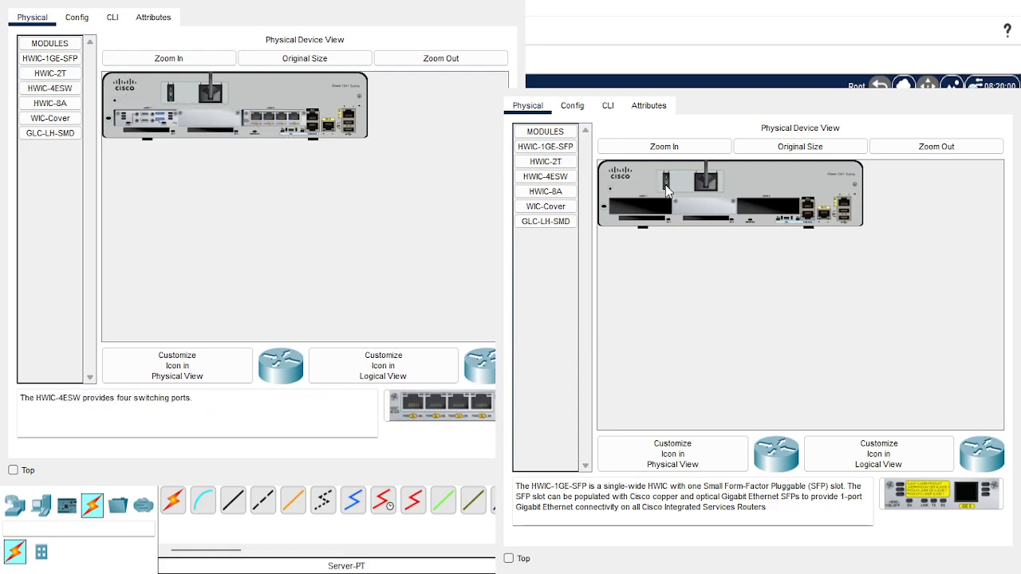
left_click_drag(549, 163, 767, 207)
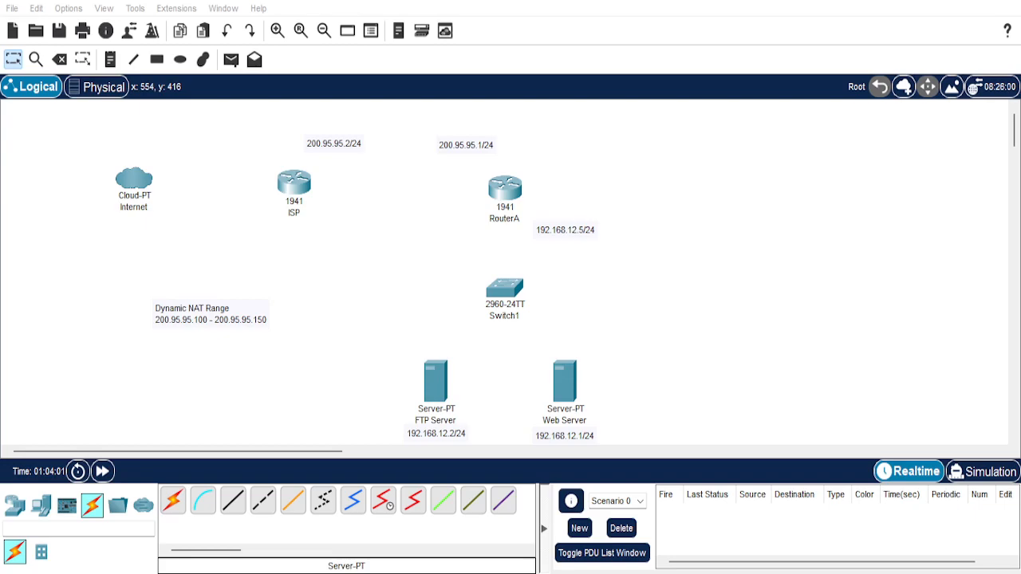
Connect the Internet cloud's Ethernet6 port to the ISP router's GigabitEthernet0/0 port with a copper straight-through cable.
left_click(233, 500)
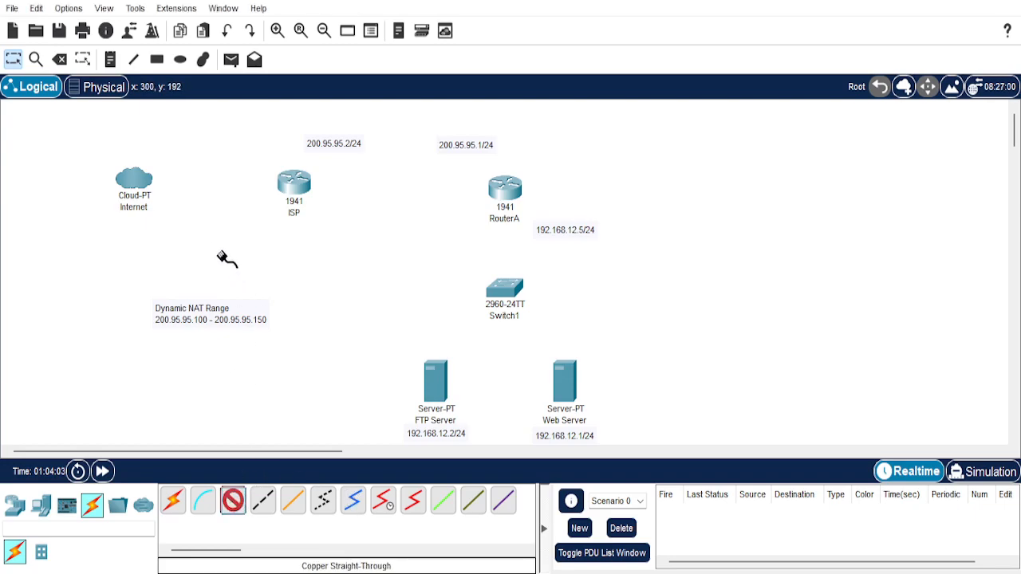
left_click(137, 190)
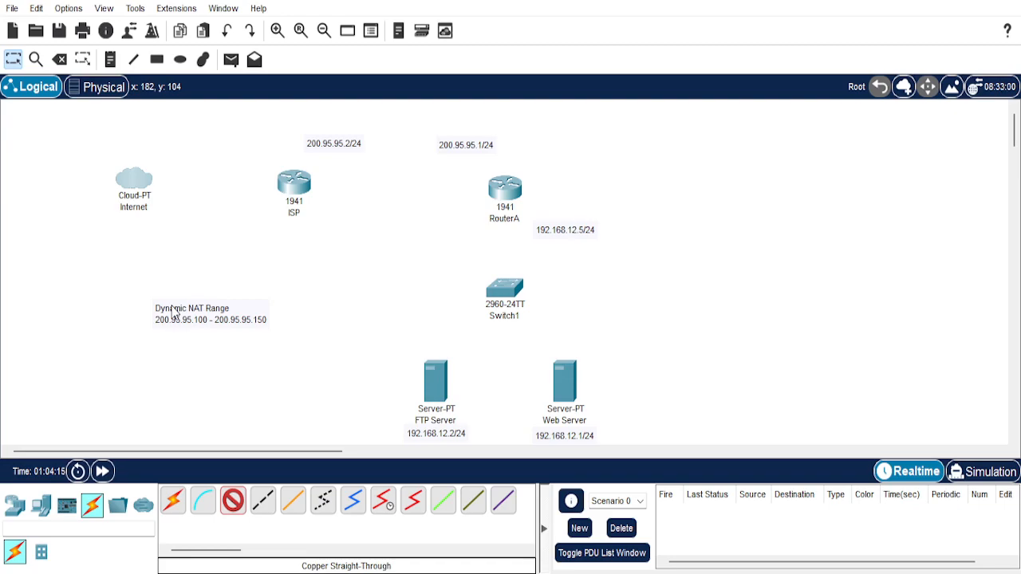
left_click(134, 179)
left_click(295, 185)
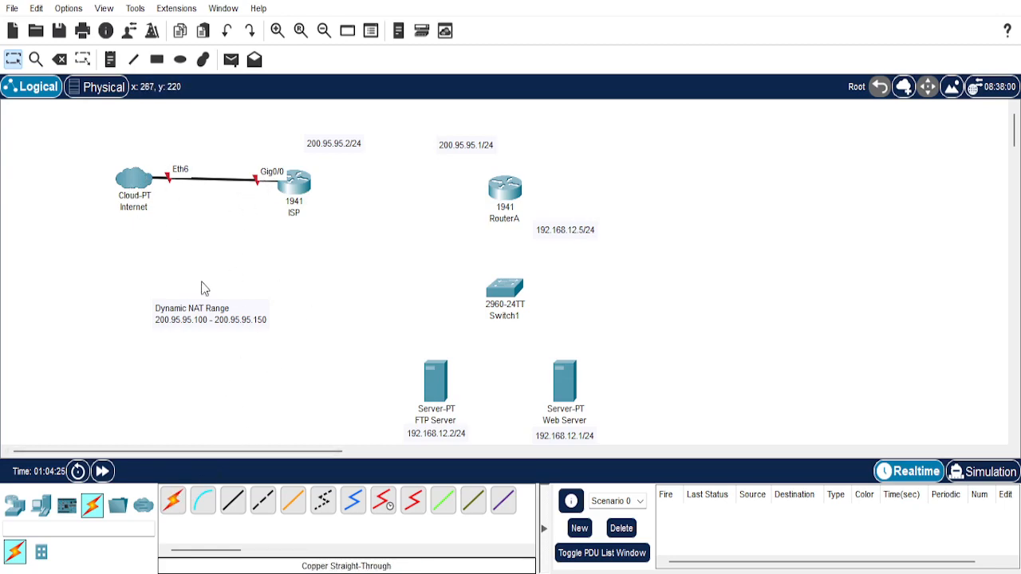
Link the ISP router to RouterA and RouterA to Switch1, using the automatically chosen connection type.
left_click(175, 503)
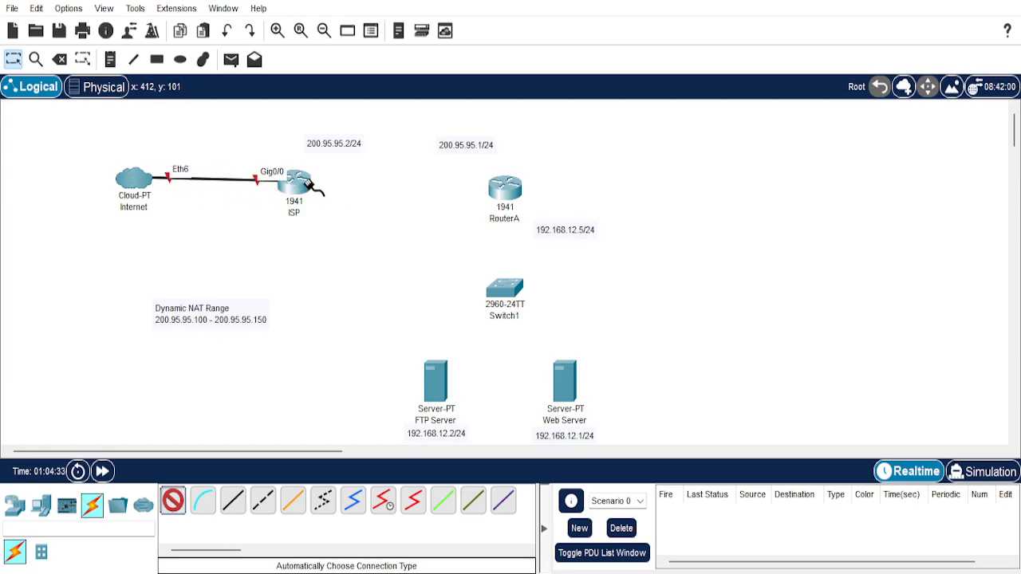
left_click(299, 182)
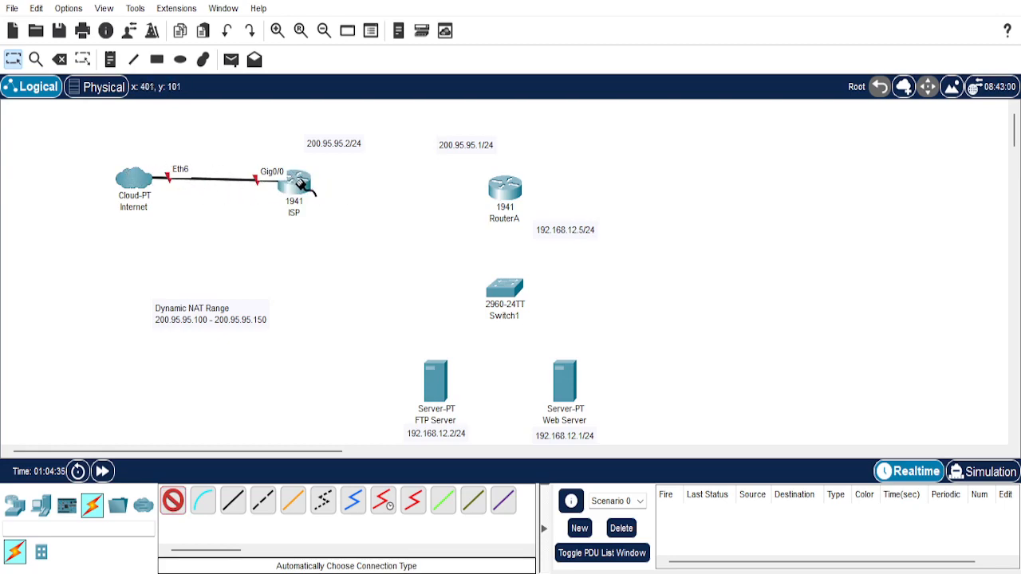
left_click(506, 192)
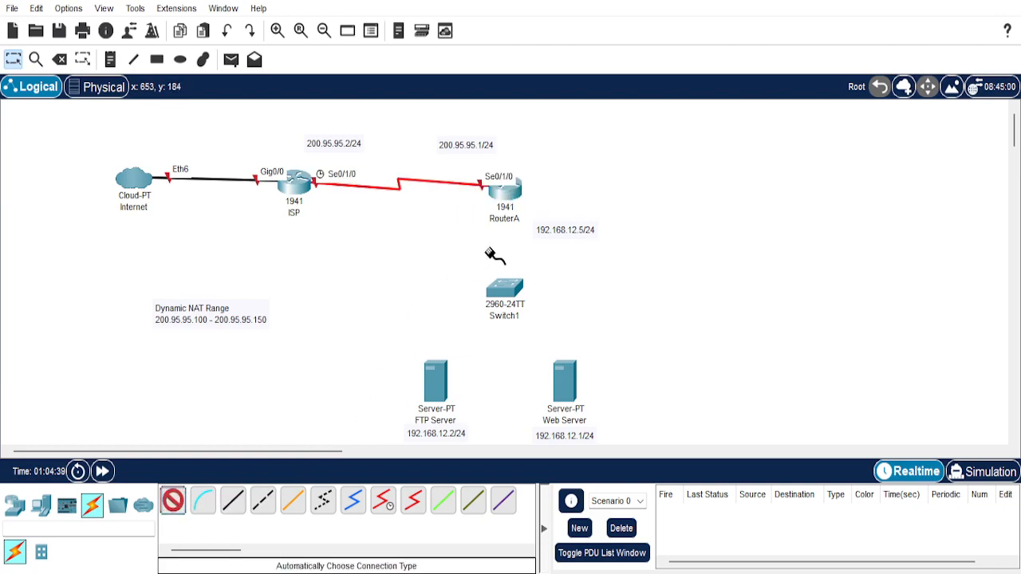
left_click(504, 190)
left_click(504, 289)
Connect Switch1 to the FTP Server and the Web Server, using the automatically chosen connection type.
left_click(175, 499)
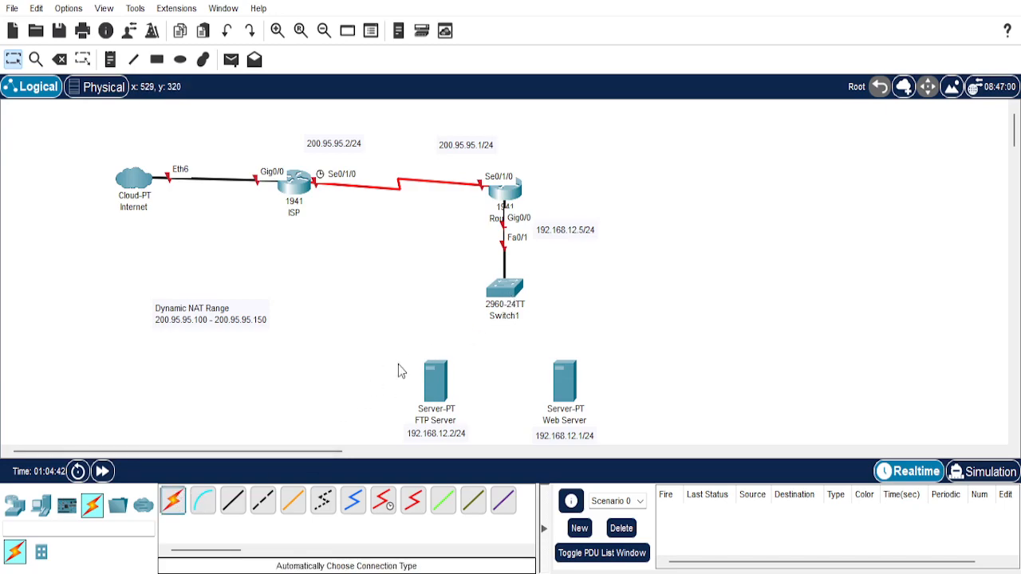
left_click(519, 292)
left_click(438, 389)
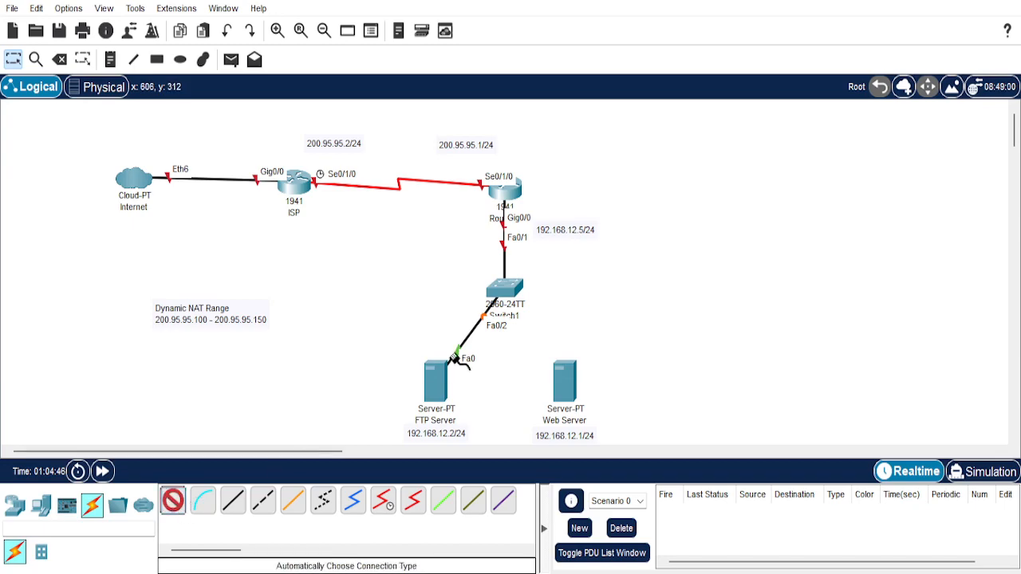
left_click(521, 295)
left_click(565, 383)
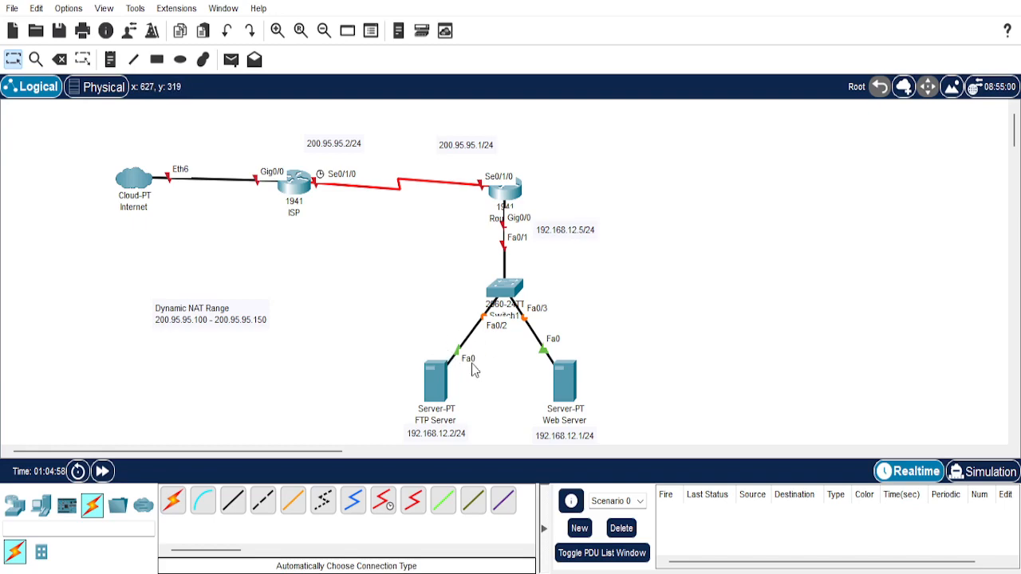
left_click(16, 514)
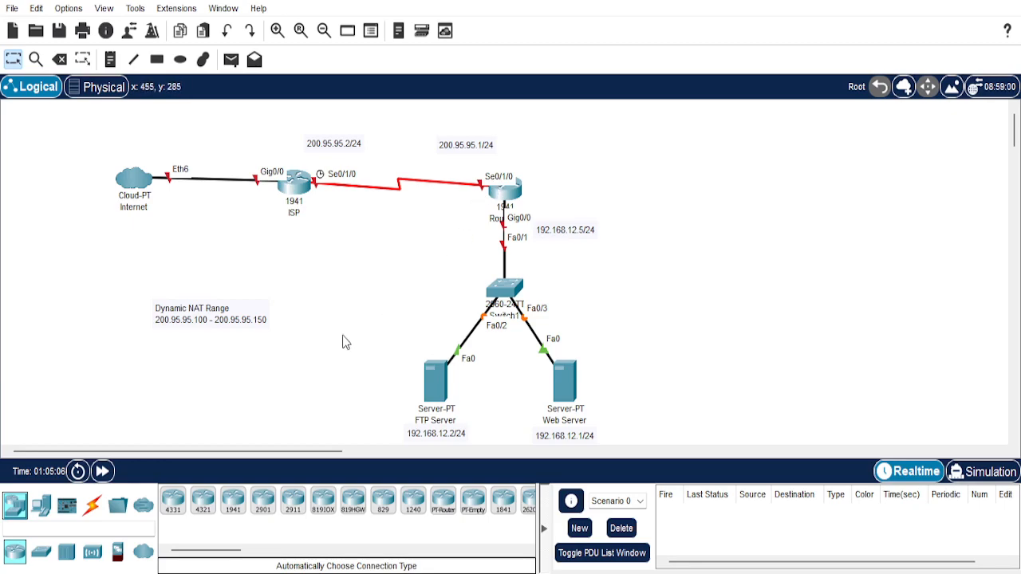
left_click(48, 562)
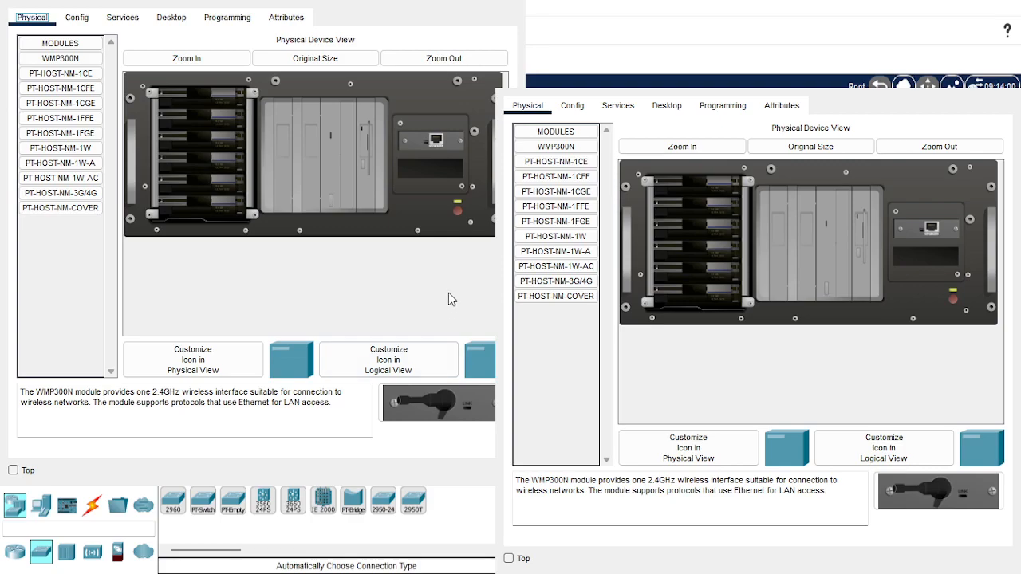
Set the FTP Server's static IPv4 address to 192.168.12.2 with subnet mask 255.255.255.0.
left_click(169, 19)
left_click(74, 71)
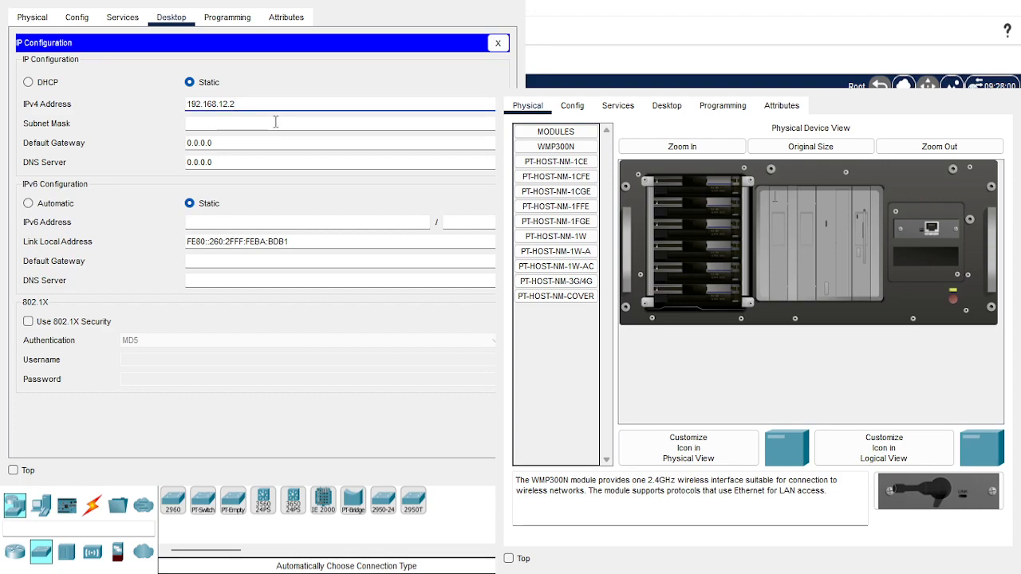
left_click(198, 122)
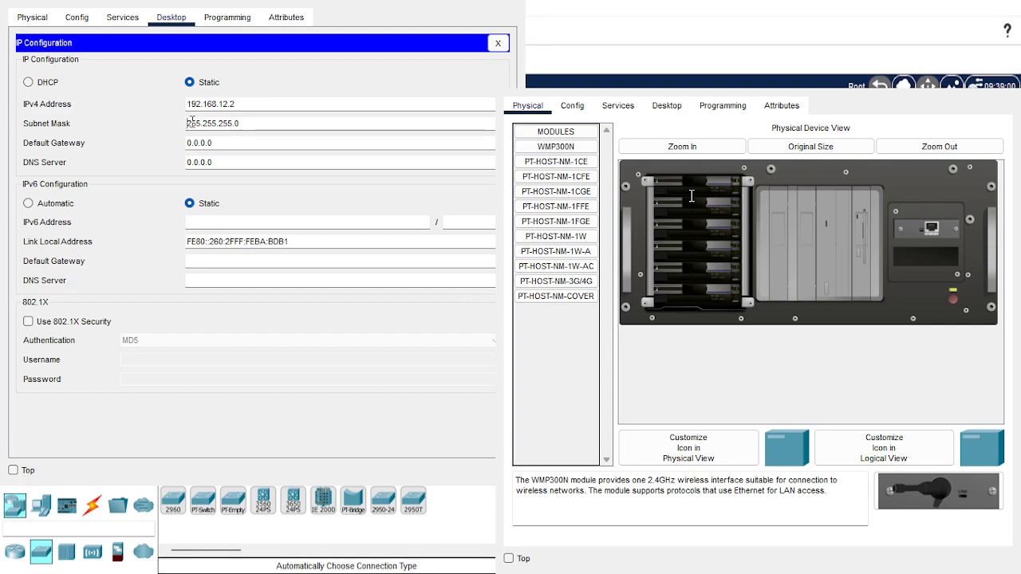
key("Right")
key("Right")
key("Right")
key("Right")
key("Right")
key("Right")
key("Right")
key("Right")
key("Right")
Set the FTP Server's default gateway to 192.168.12.5.
triple_click(255, 142)
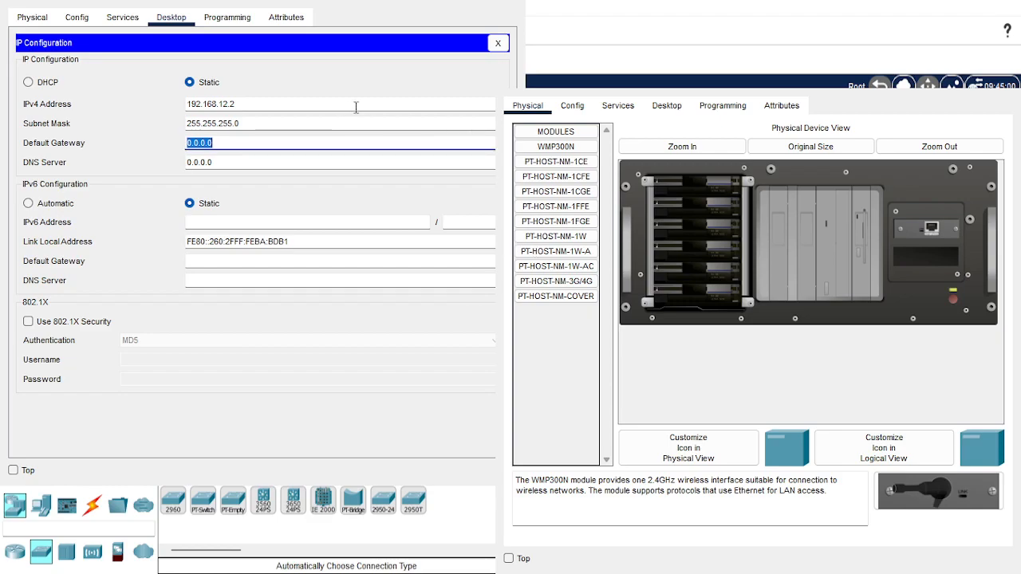
type("192.168.12.5")
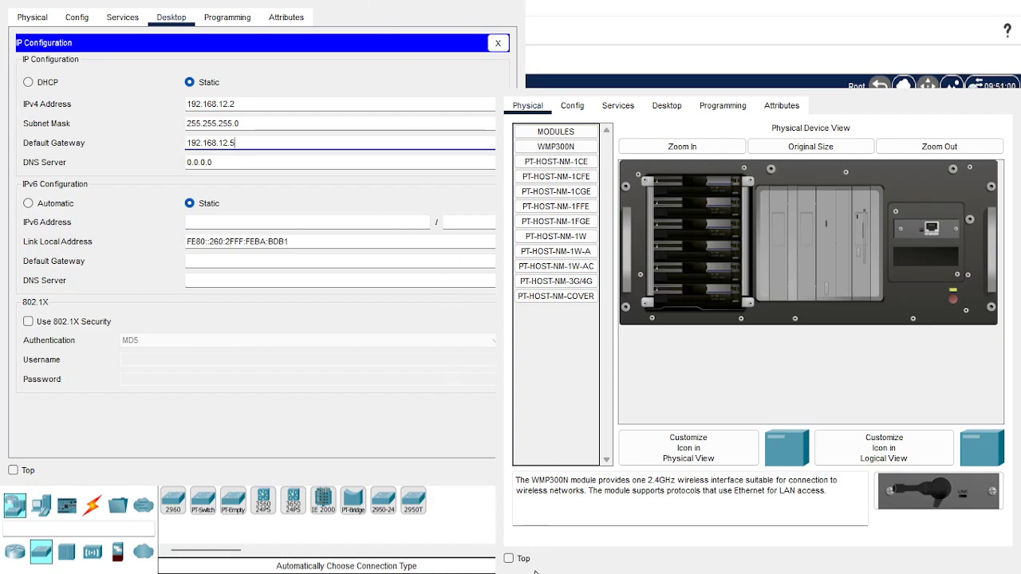
Set the Web Server's static IPv4 address to 192.168.12.1 with subnet mask 255.255.255.0.
left_click(764, 501)
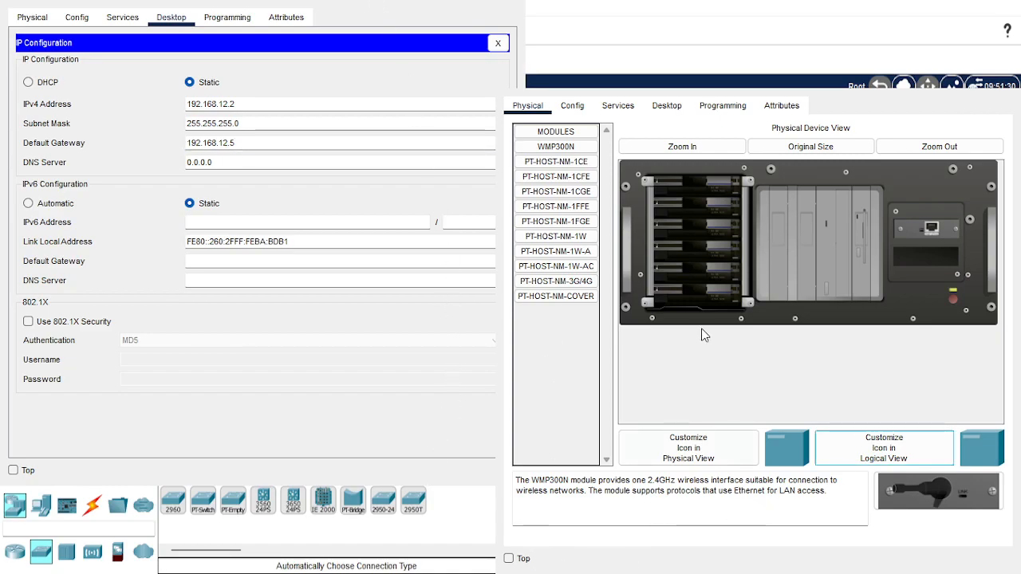
left_click(650, 110)
left_click(568, 167)
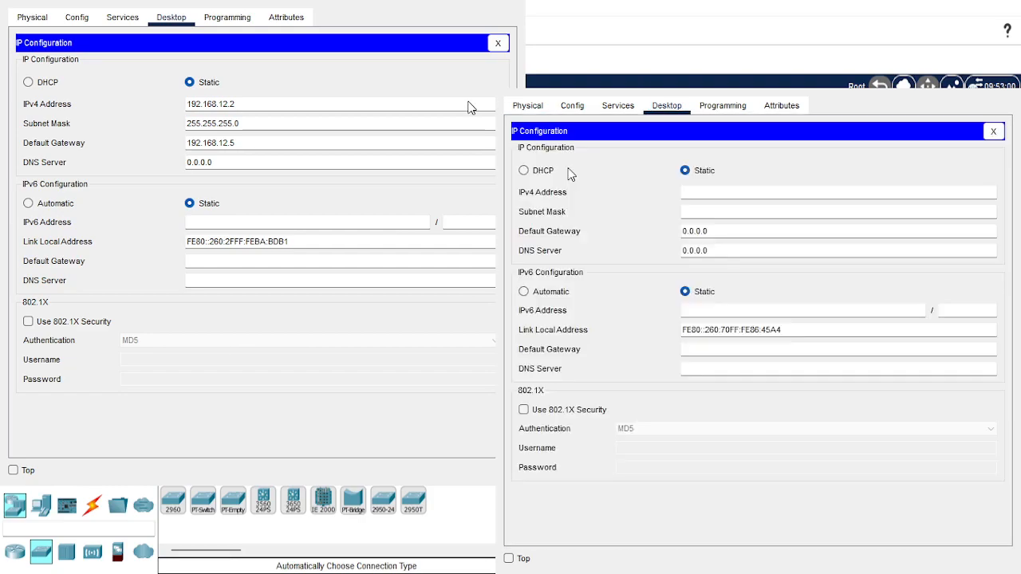
left_click(732, 196)
type("192.168.12.1")
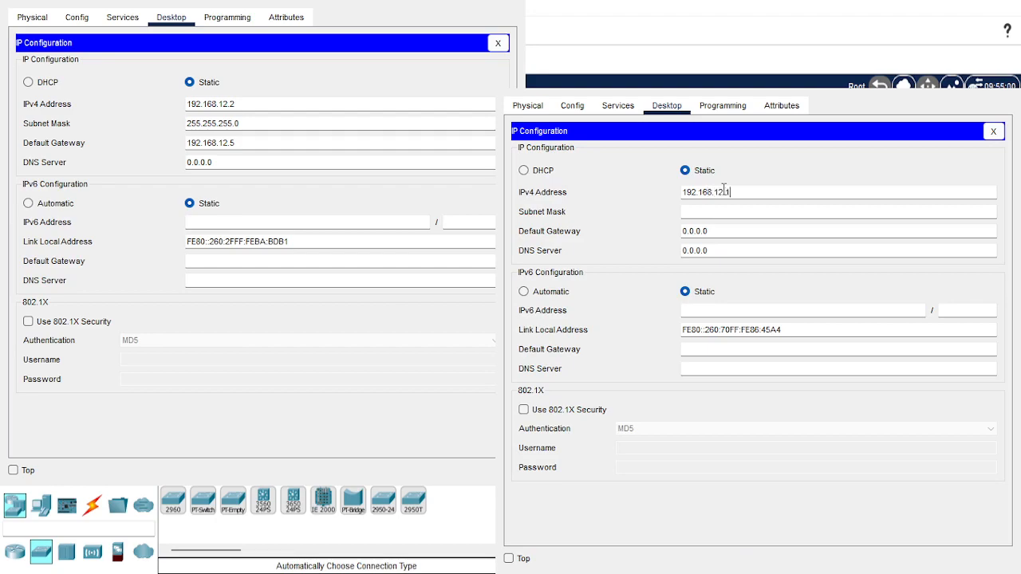
left_click(716, 212)
Set the Web Server's default gateway to 192.168.12.5.
double_click(727, 230)
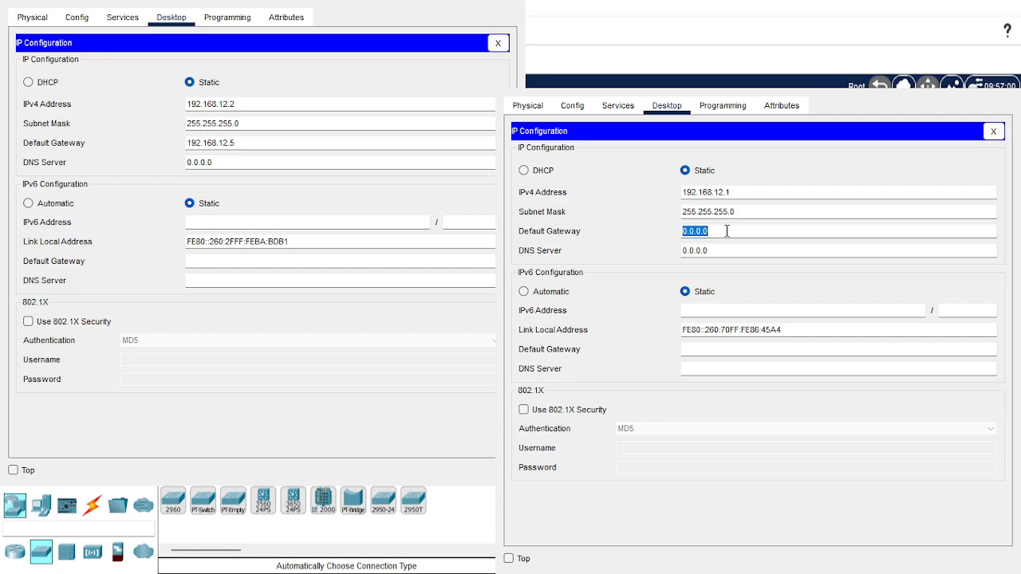
type("192.168.12.5")
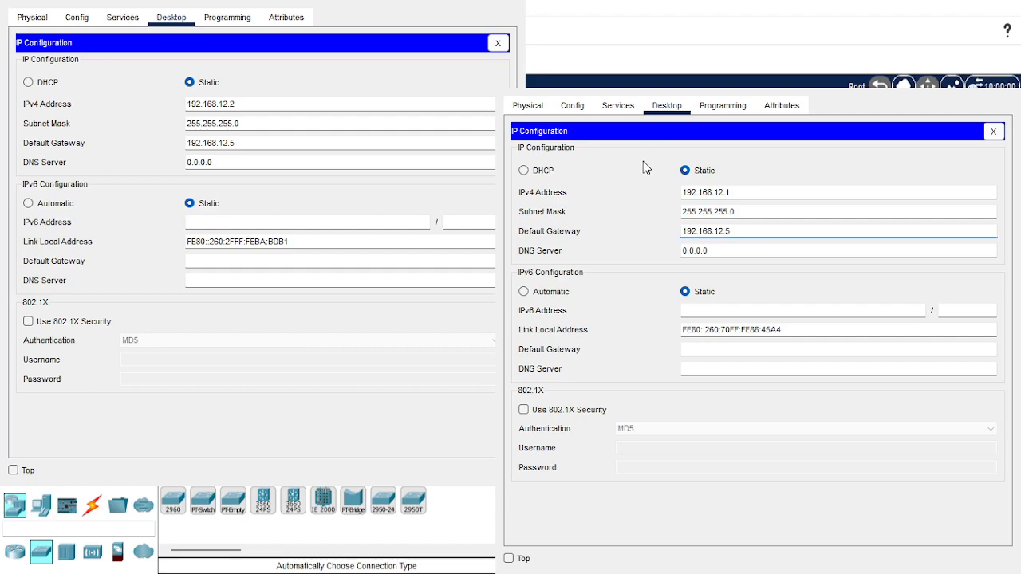
key("Return")
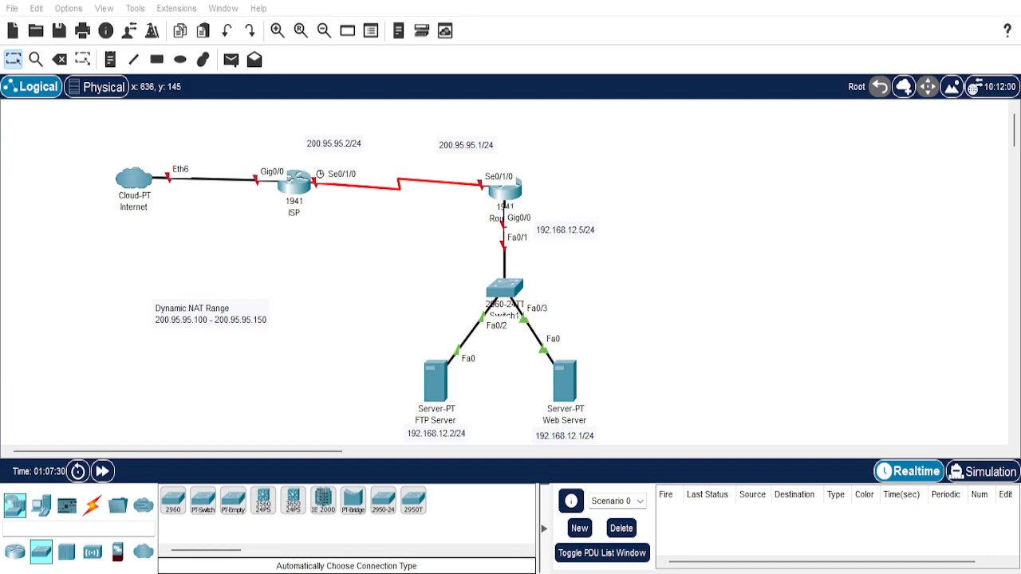
Decline the initial configuration dialog on RouterA's command line and enter privileged EXEC mode.
left_click(505, 191)
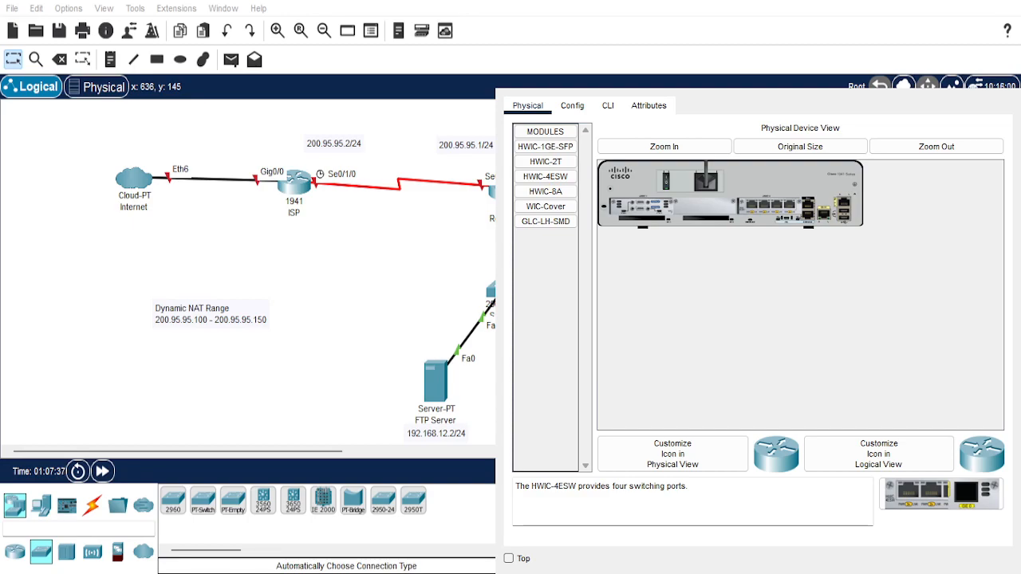
left_click(608, 107)
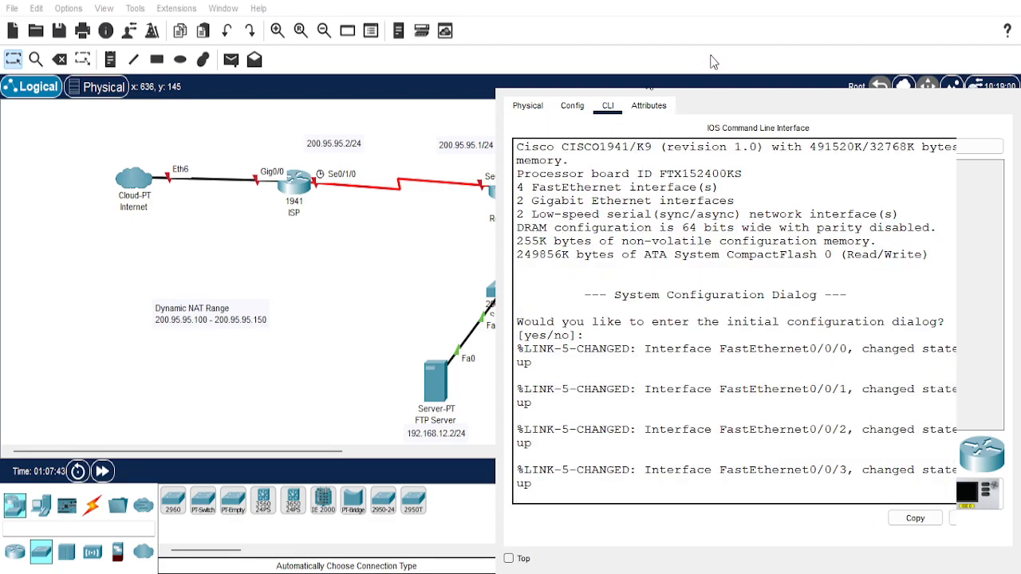
key("Return")
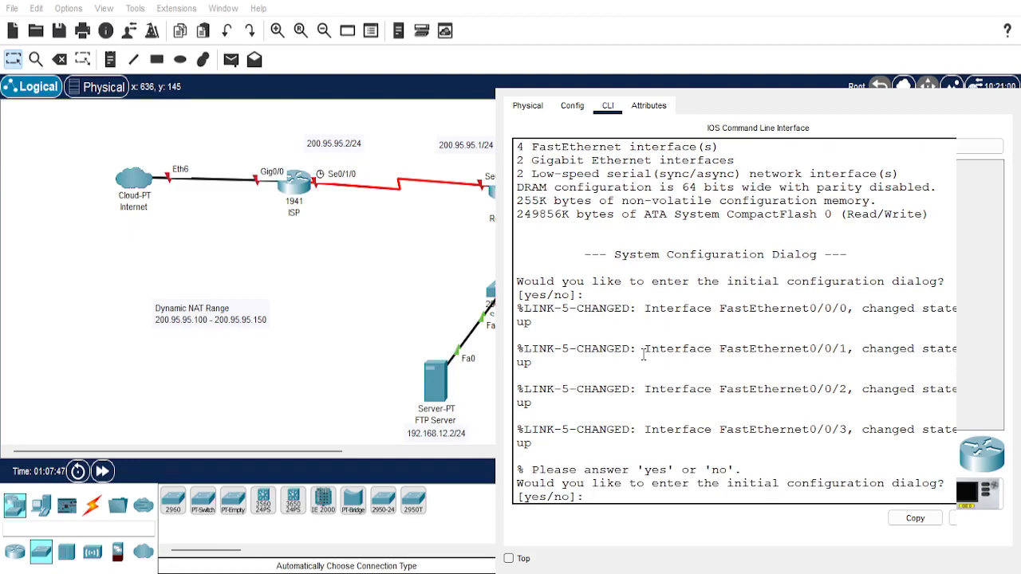
type("n")
key("Return")
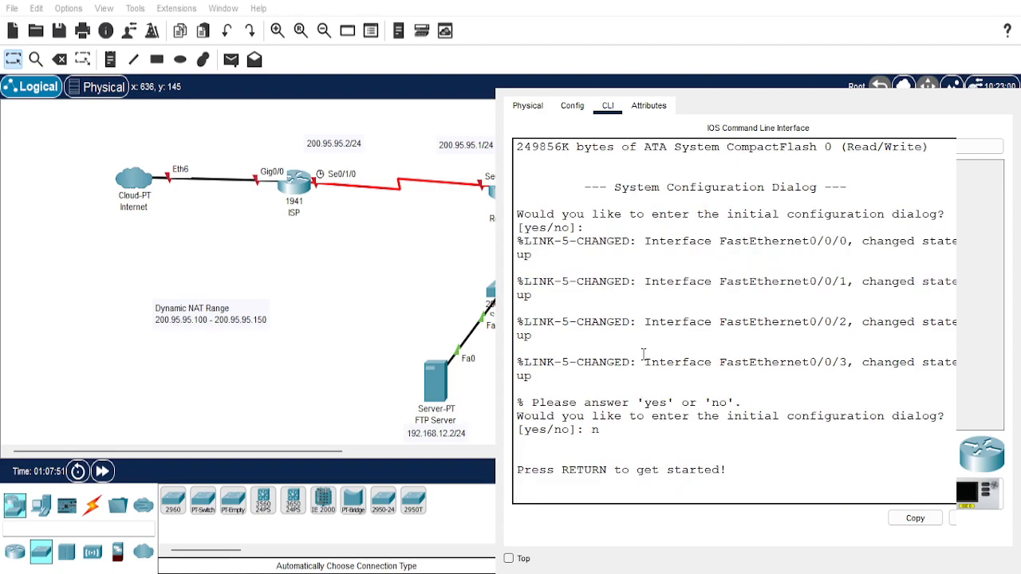
key("Return")
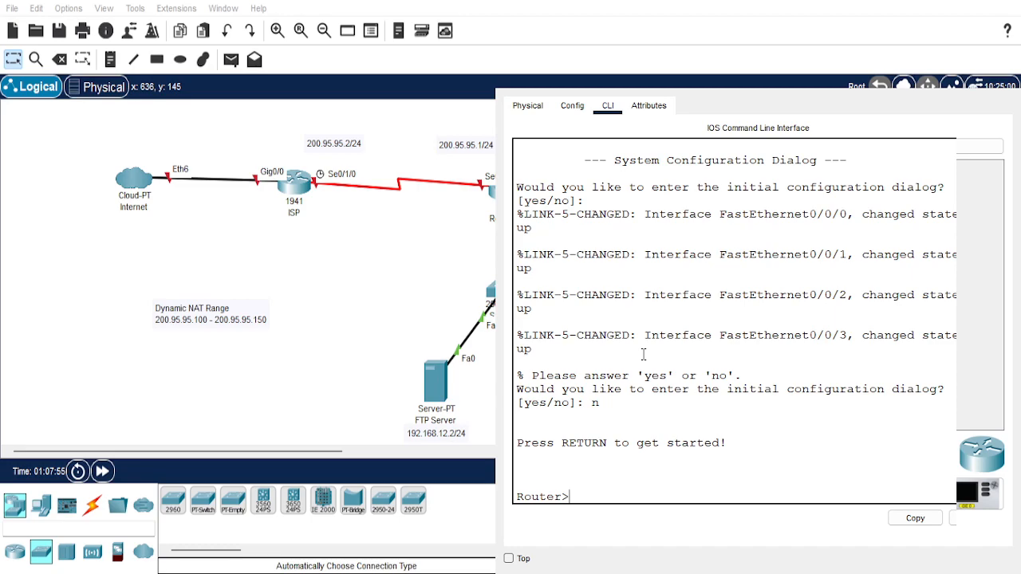
type("en")
key("Return")
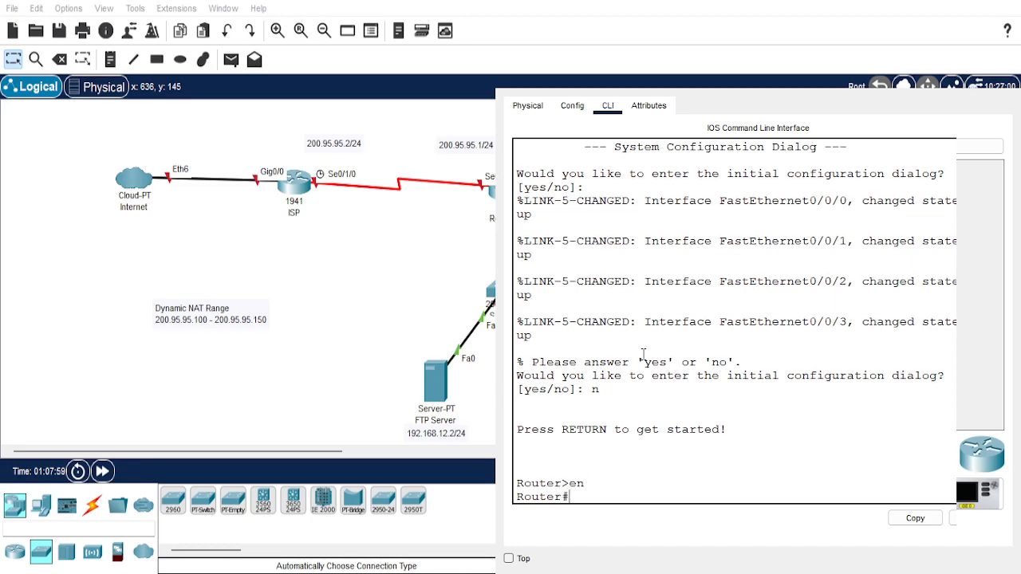
Enter global configuration mode and set the router's hostname to ISP.
type("conf t")
key("Return")
type("ho")
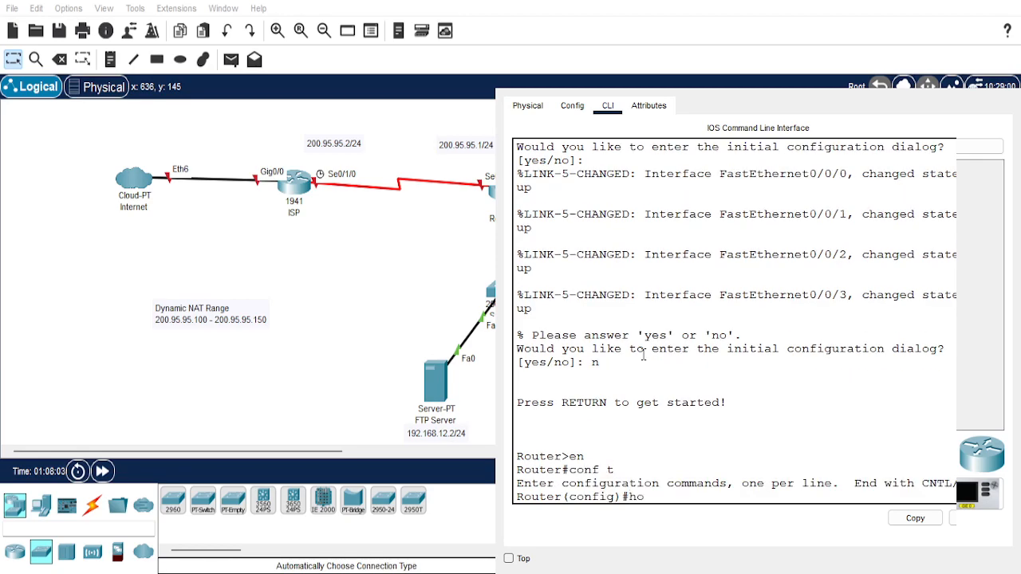
type("stname ISP")
key("Return")
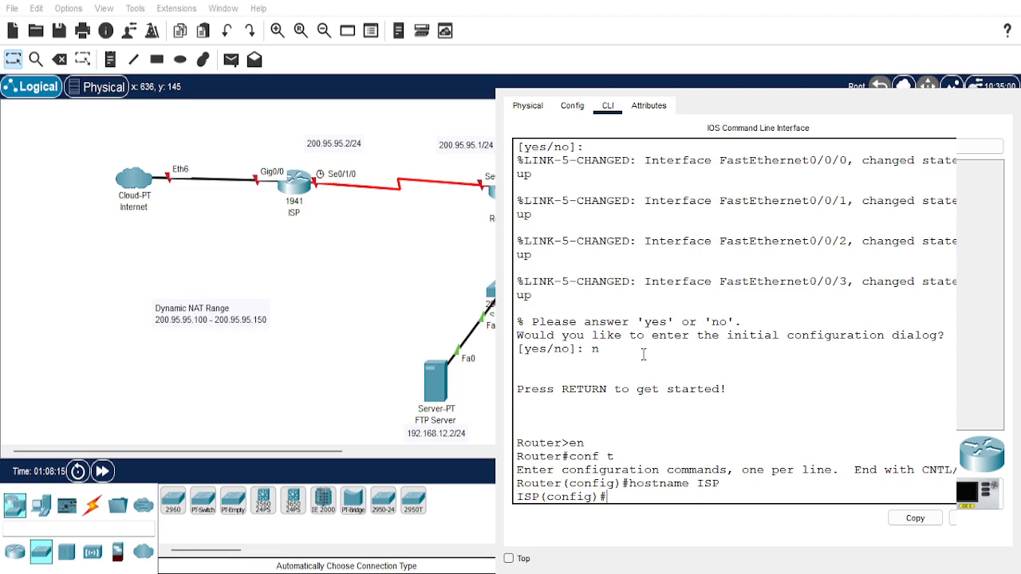
Assign IP address 200.95.95.2 with subnet mask 255.255.255.0 to the ISP router's serial interface s0/1/0.
type("int")
type("s0/1/0")
key("Return")
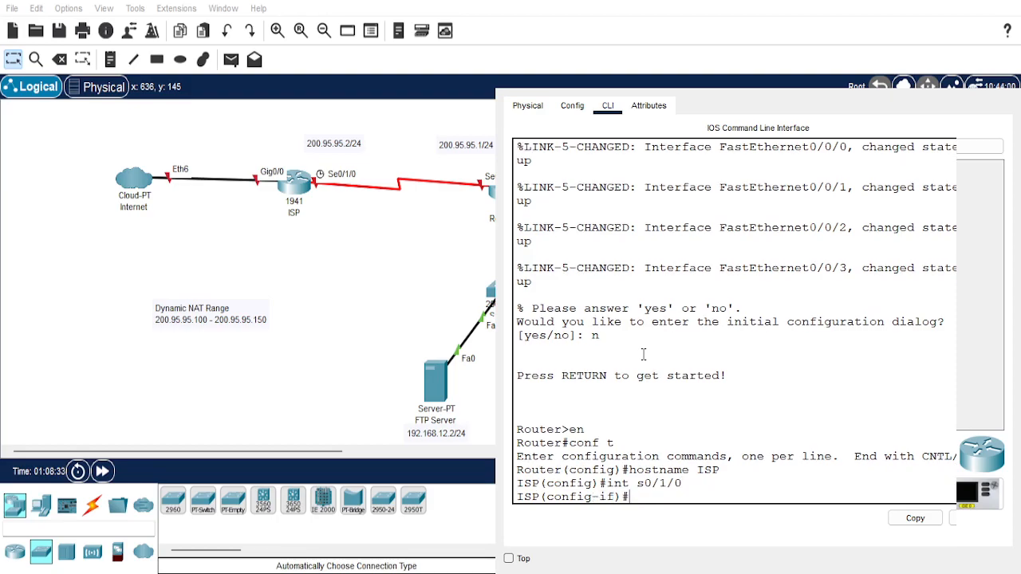
type("ip address 200.9")
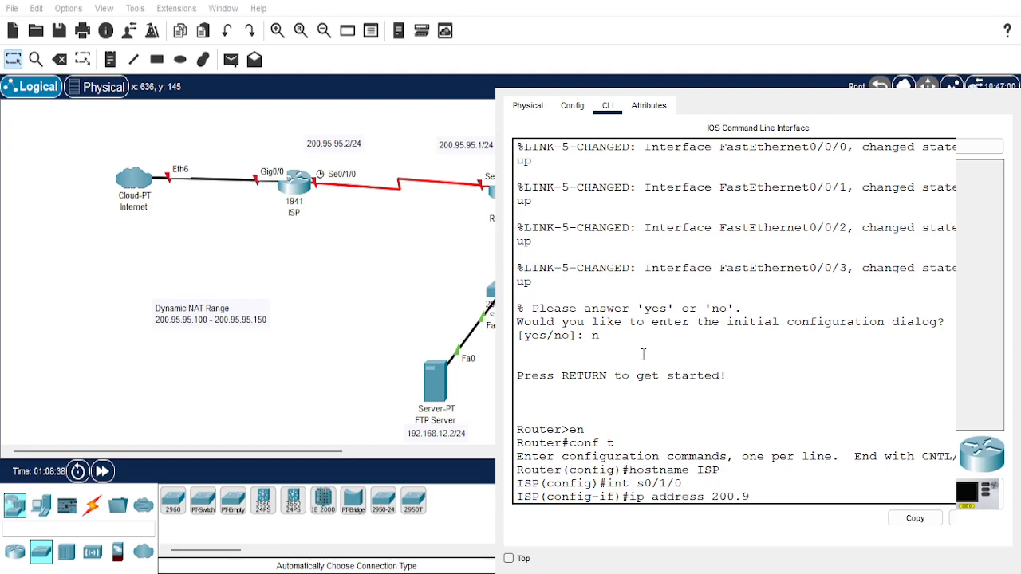
type("5.95.2 255.255.255.0")
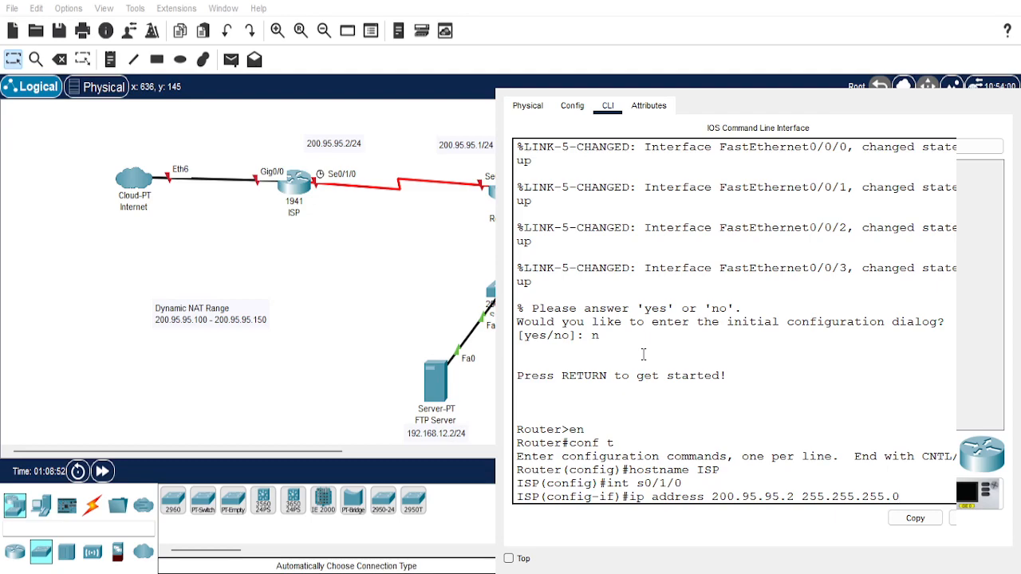
key("Return")
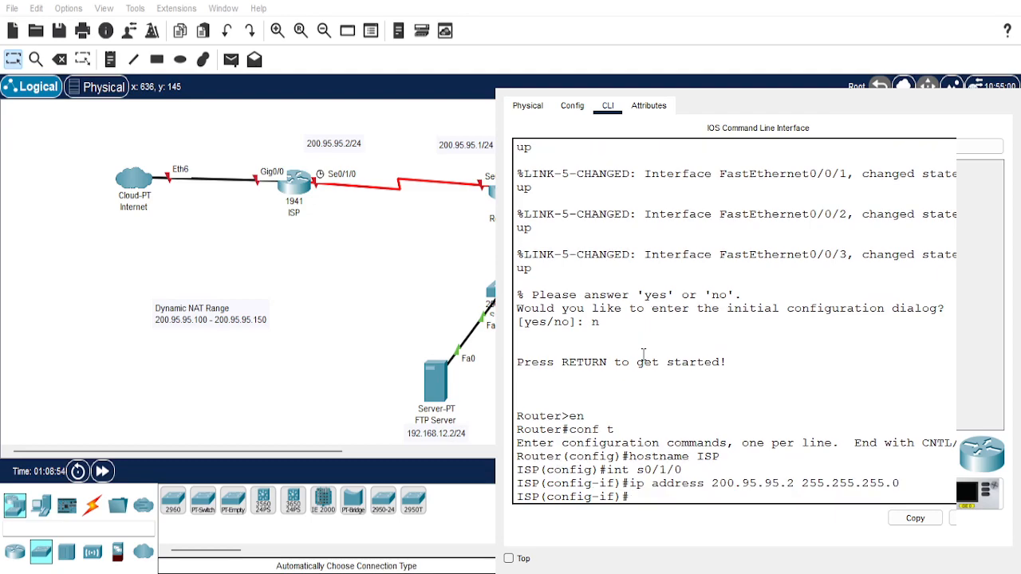
Enable the ISP router's s0/1/0 interface with no shutdown and leave interface configuration mode.
type("no shutdown")
key("Return")
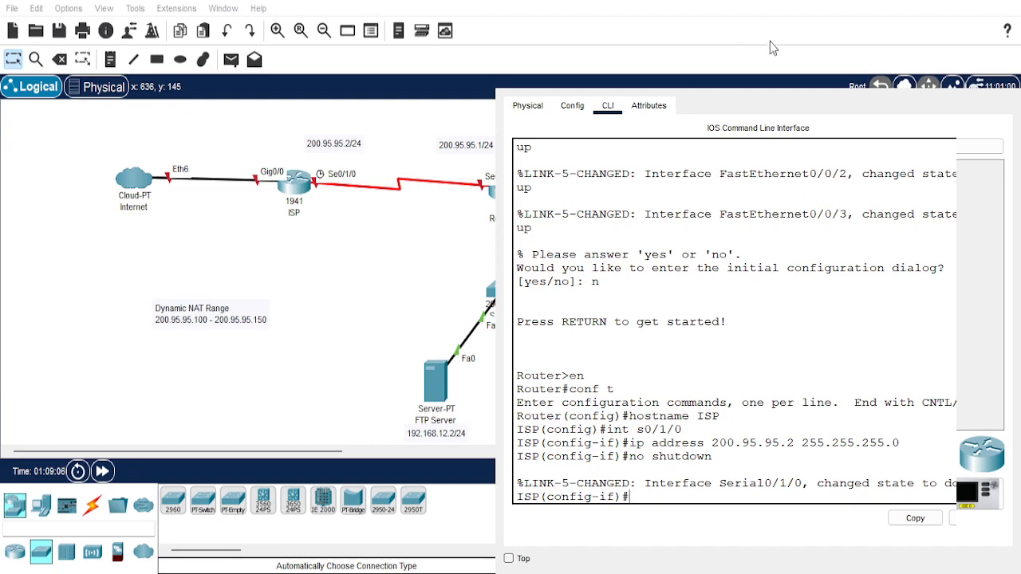
left_click_drag(756, 66, 701, 58)
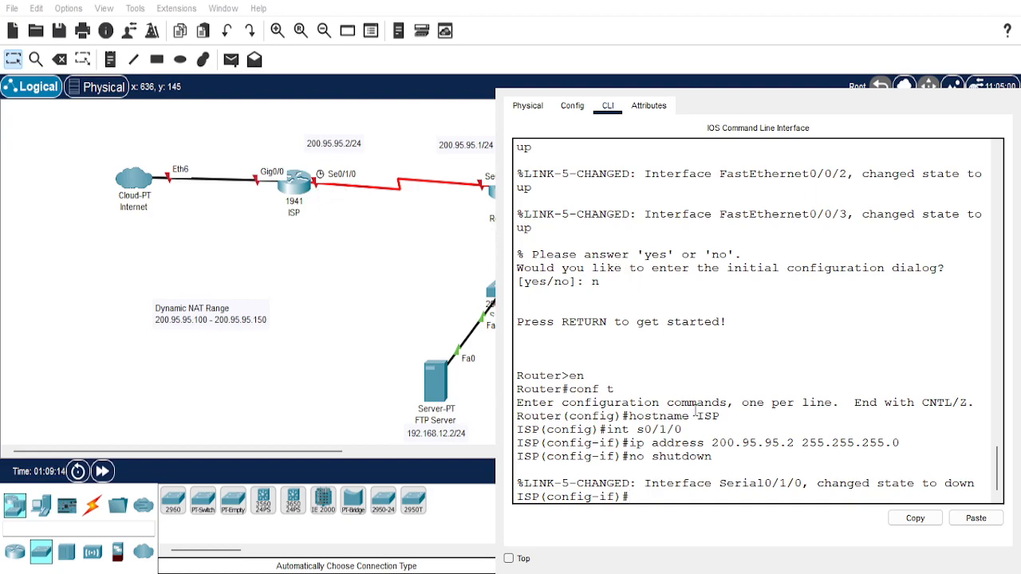
type("exit")
key("Return")
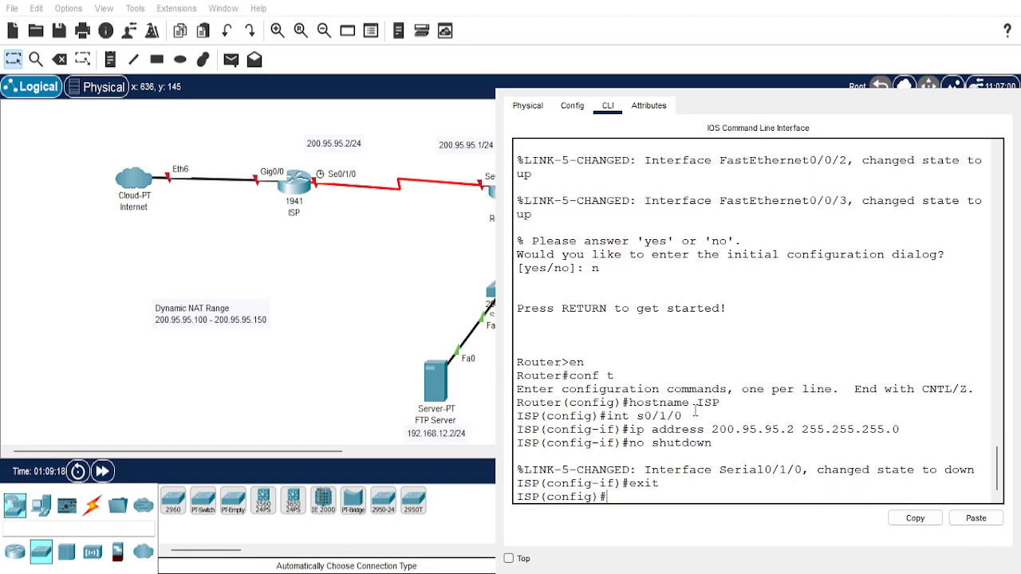
Return to privileged EXEC mode on the ISP router and save the running configuration to startup-config.
key("ctrl+z")
key("Return")
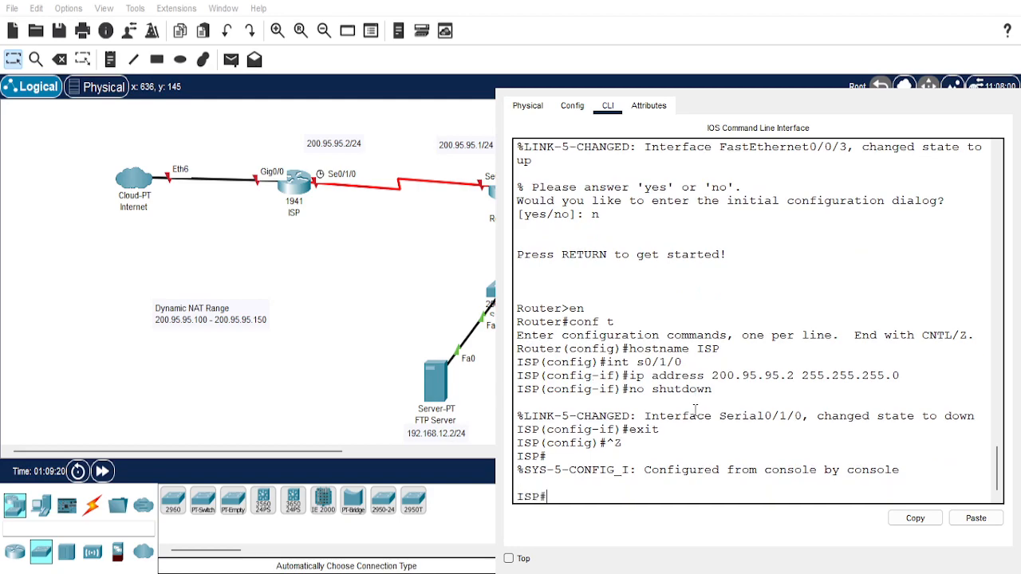
type("copy run start")
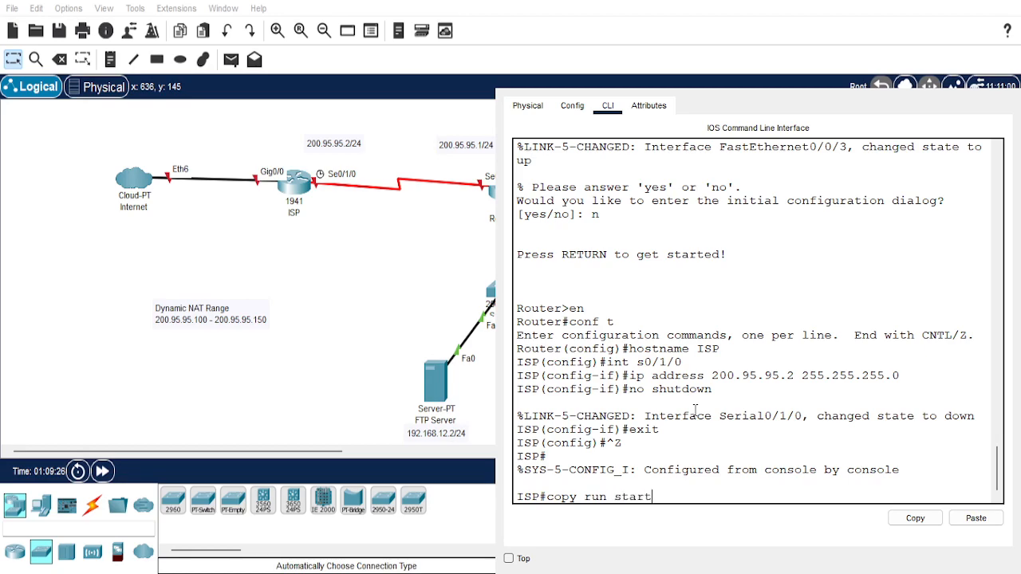
key("Return")
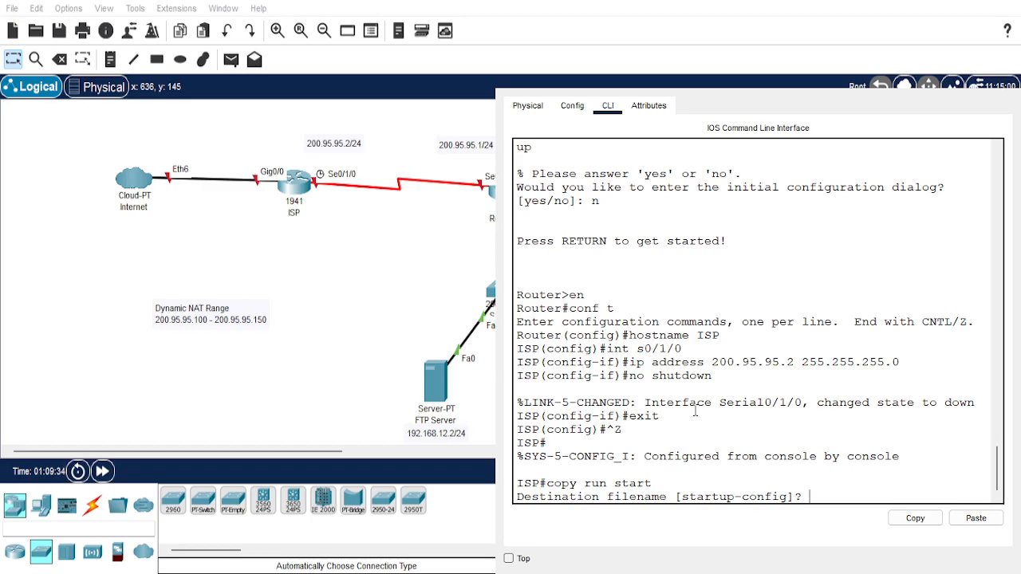
key("Return")
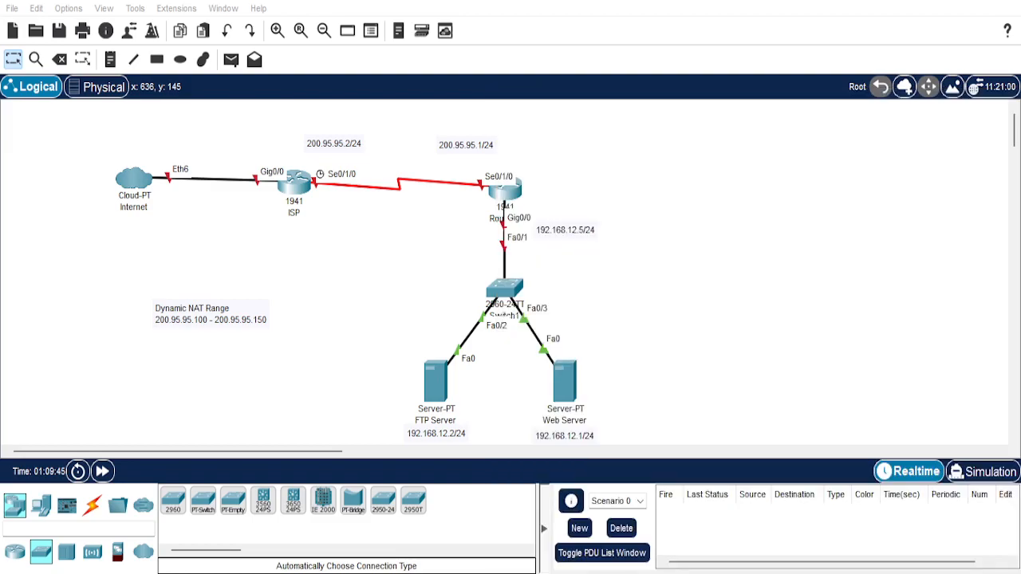
Open the other router's command line, decline the initial configuration dialog and enter privileged EXEC mode.
key("alt+Tab")
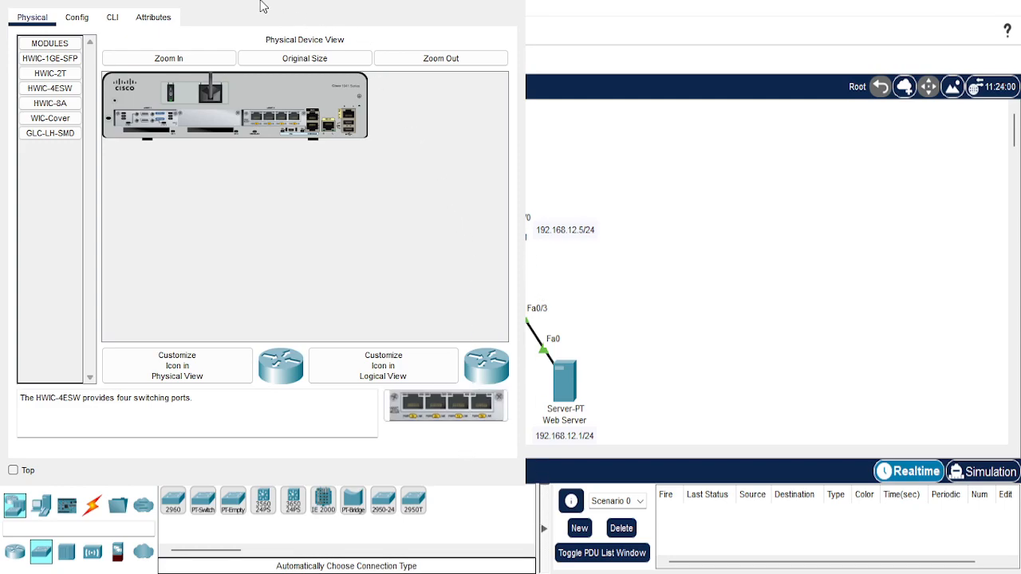
left_click(112, 17)
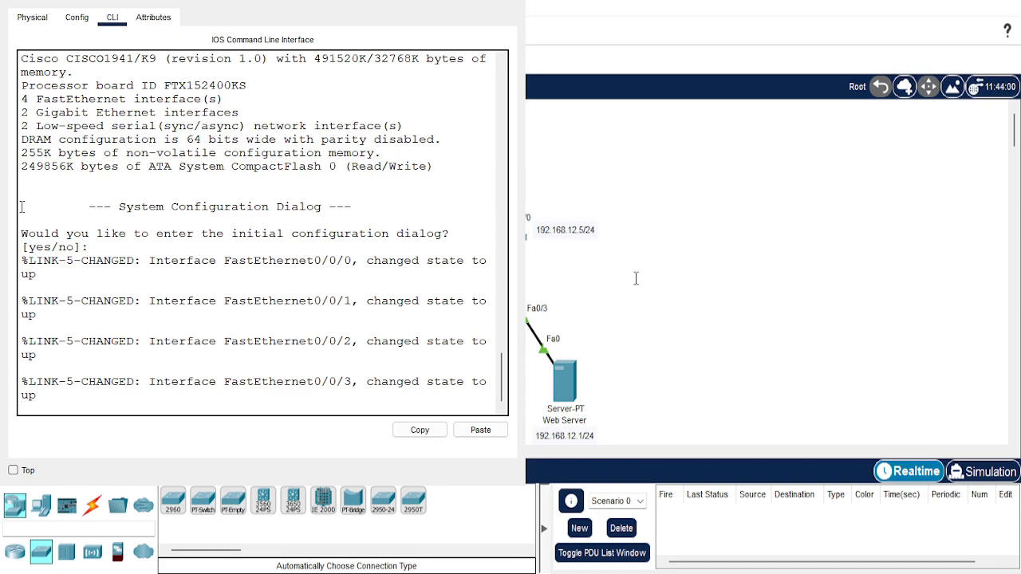
key("Return")
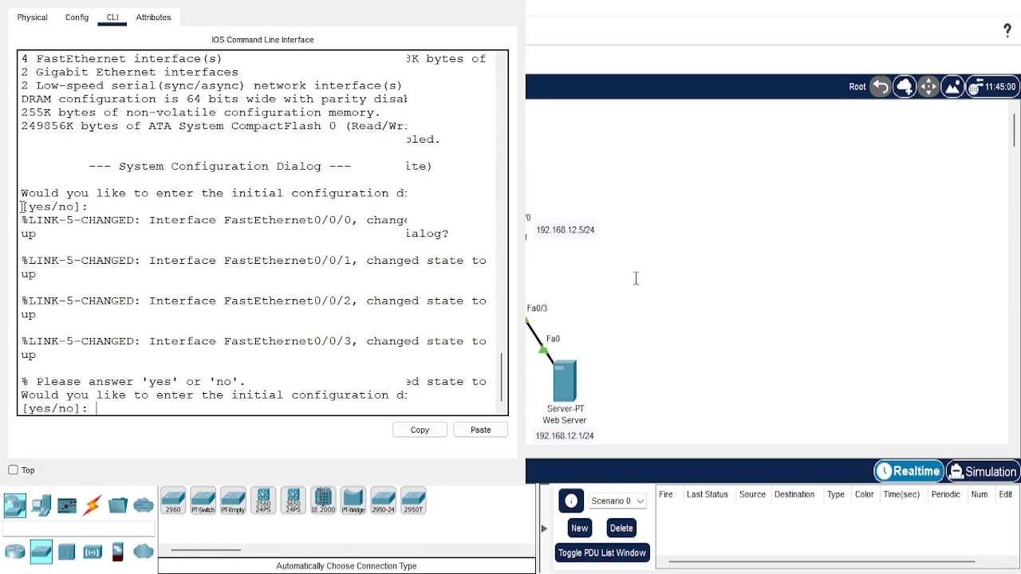
type("n")
key("Return")
key("Return")
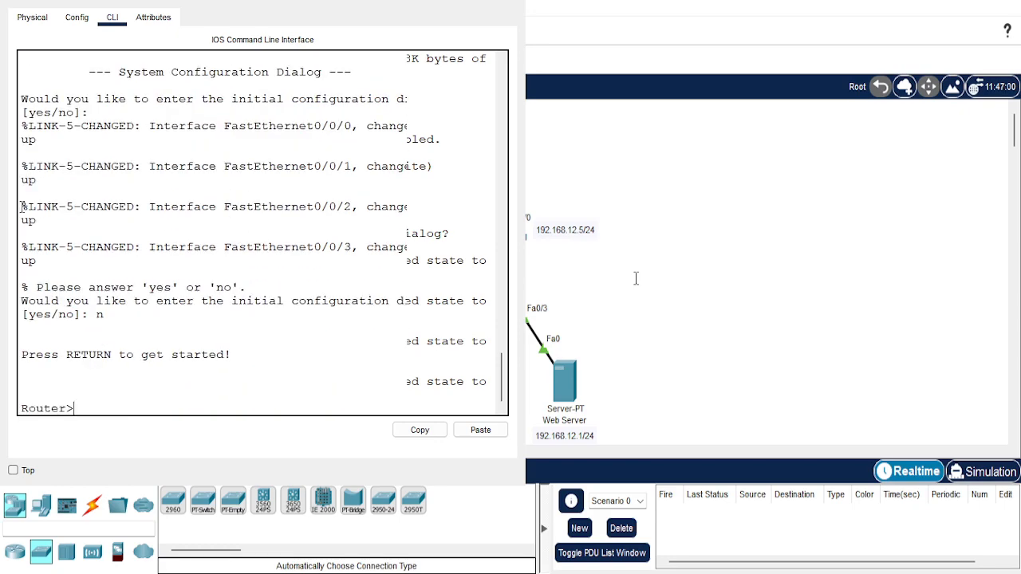
type("en")
Enter global configuration mode and set this router's hostname to RouterA.
key("Return")
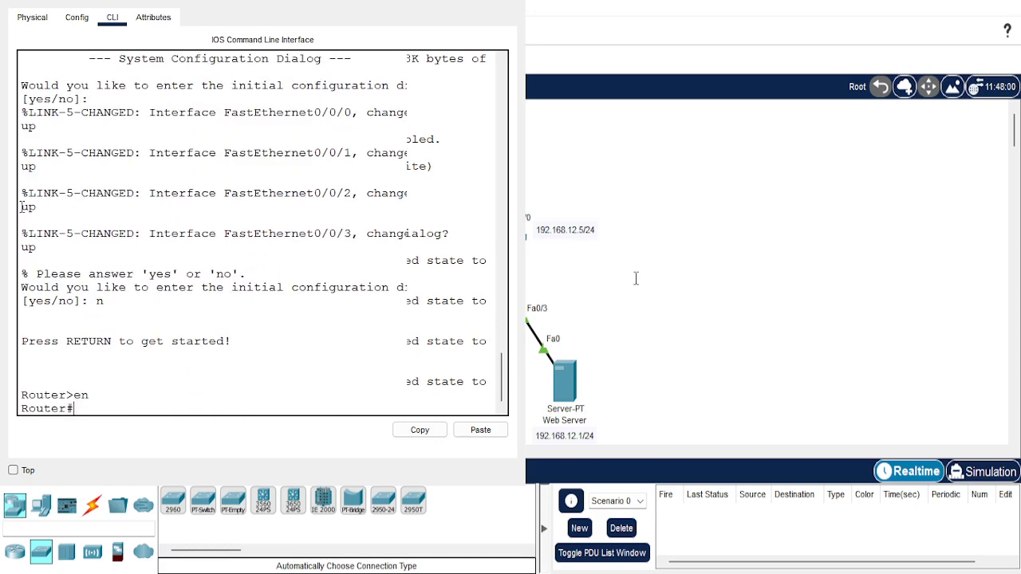
type("conf t")
key("Return")
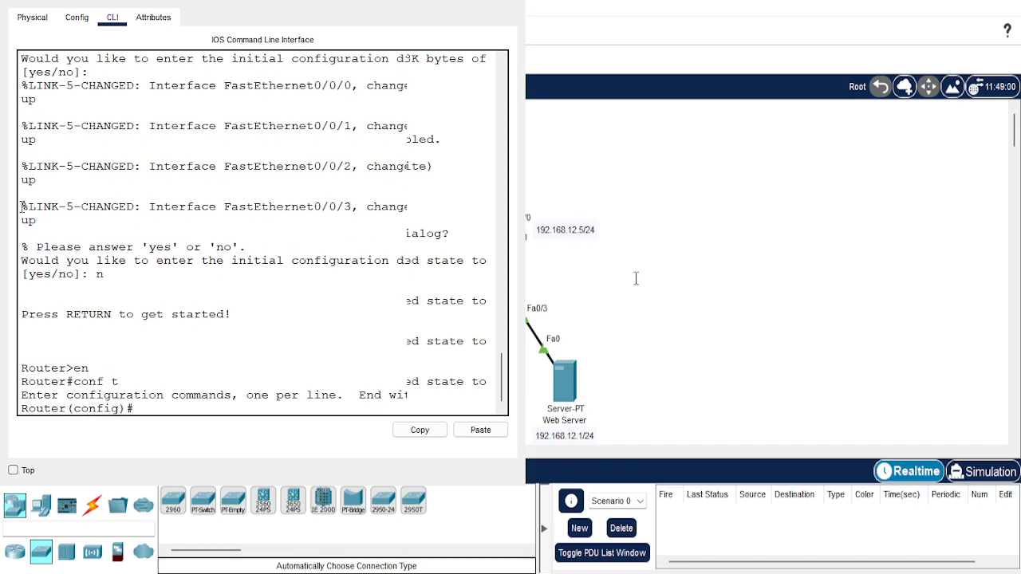
type("host RouterA")
key("Return")
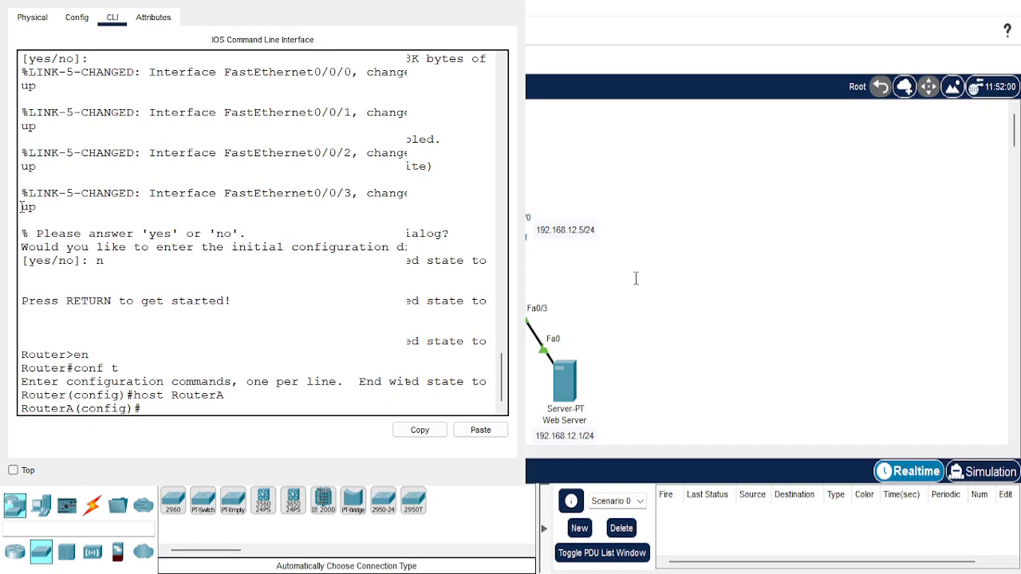
Assign IP address 200.95.95.1 with subnet mask 255.255.255.0 to RouterA's serial interface s0/1/0.
type("int s0/1/0")
key("Return")
type("ip address")
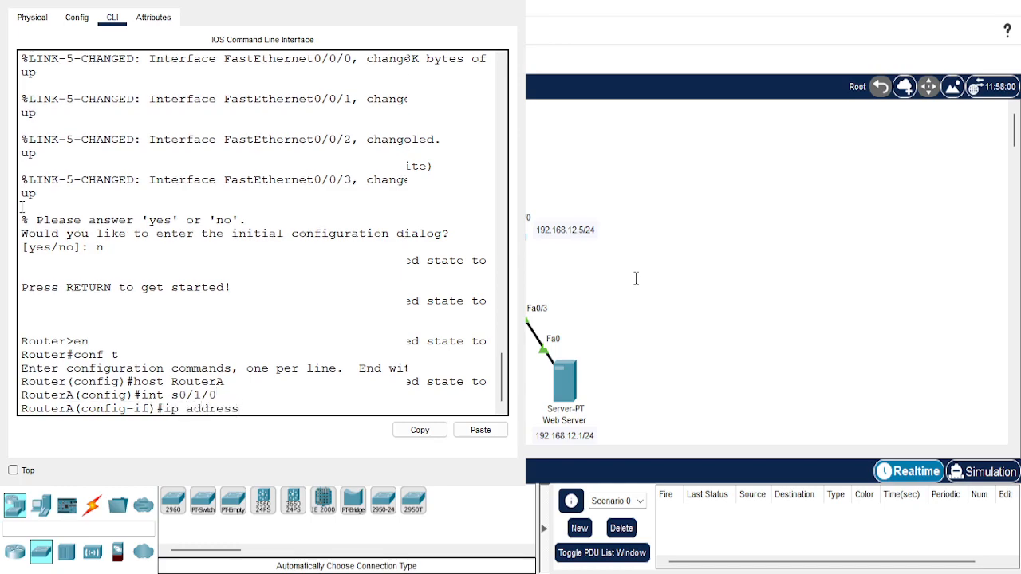
type(" 200.95.9")
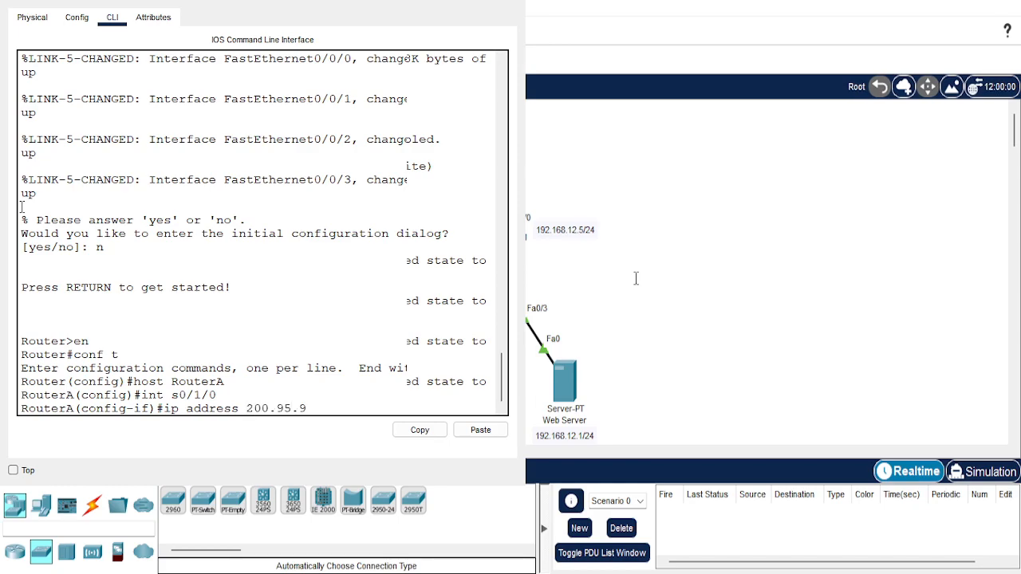
type("5.1 255.255.25")
key("Return")
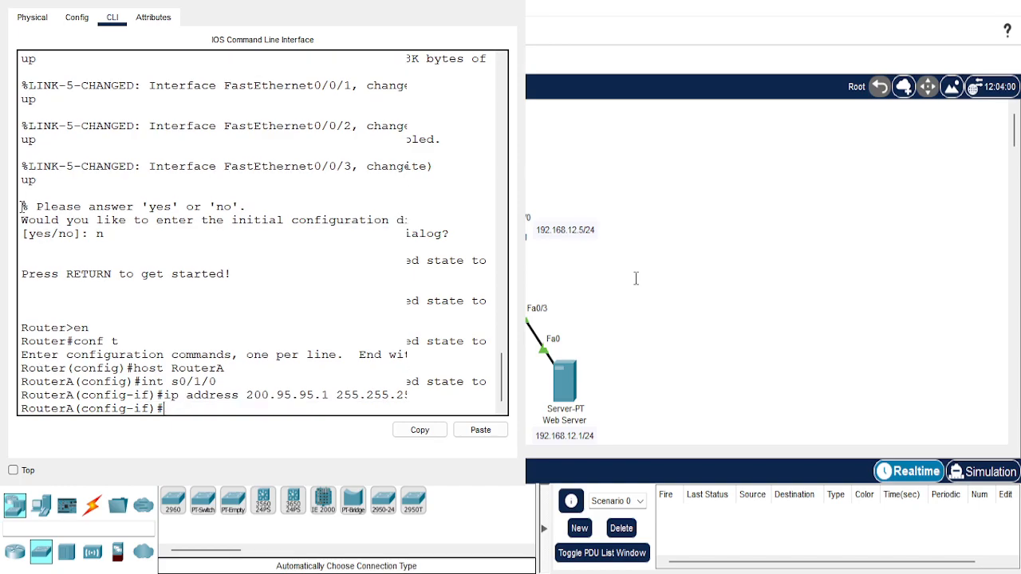
Enable RouterA's s0/1/0 interface with no shutdown, check the serial link in the topology and leave interface configuration mode.
type("no shutdown")
key("Return")
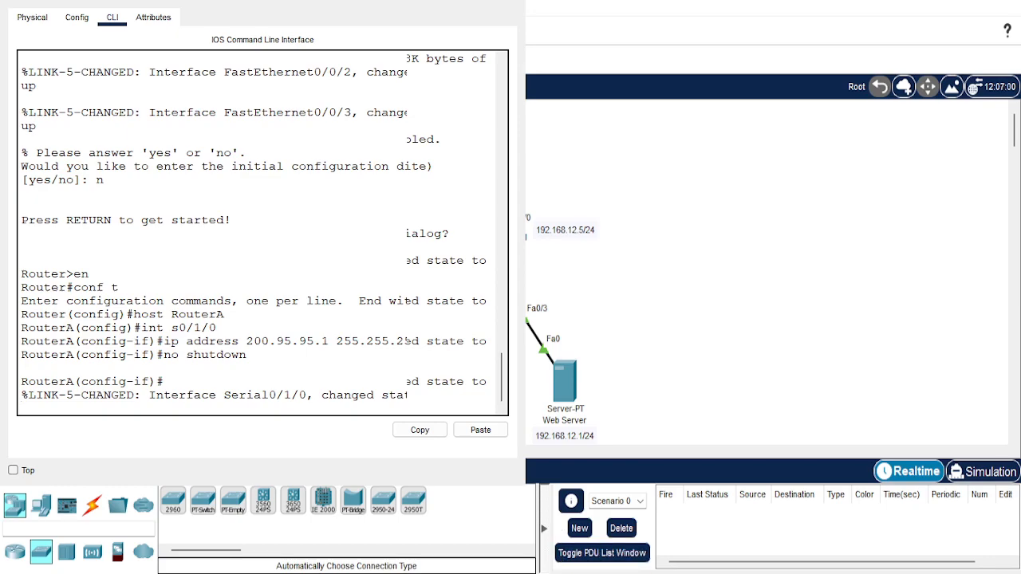
key("alt+F4")
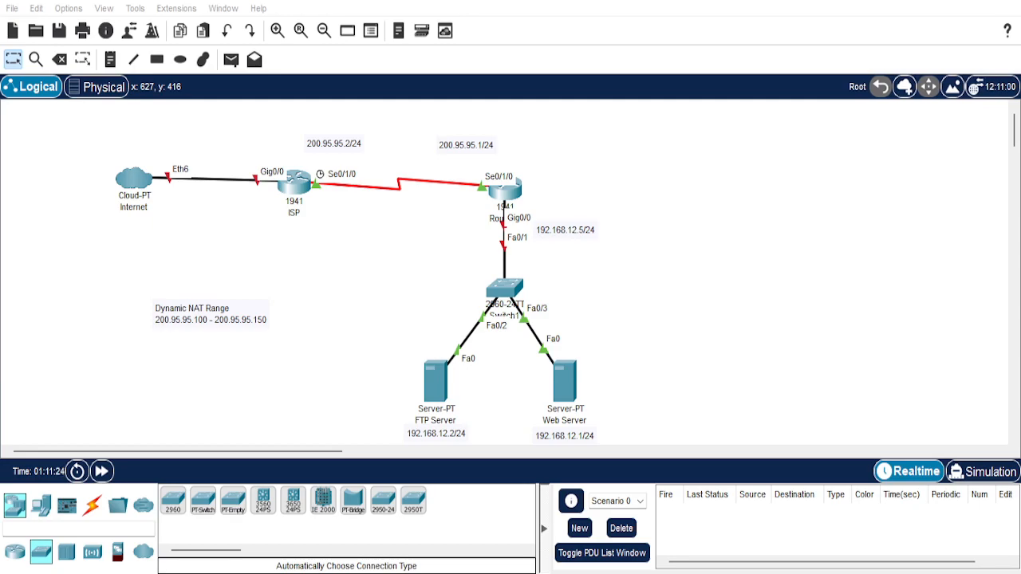
key("alt+Tab")
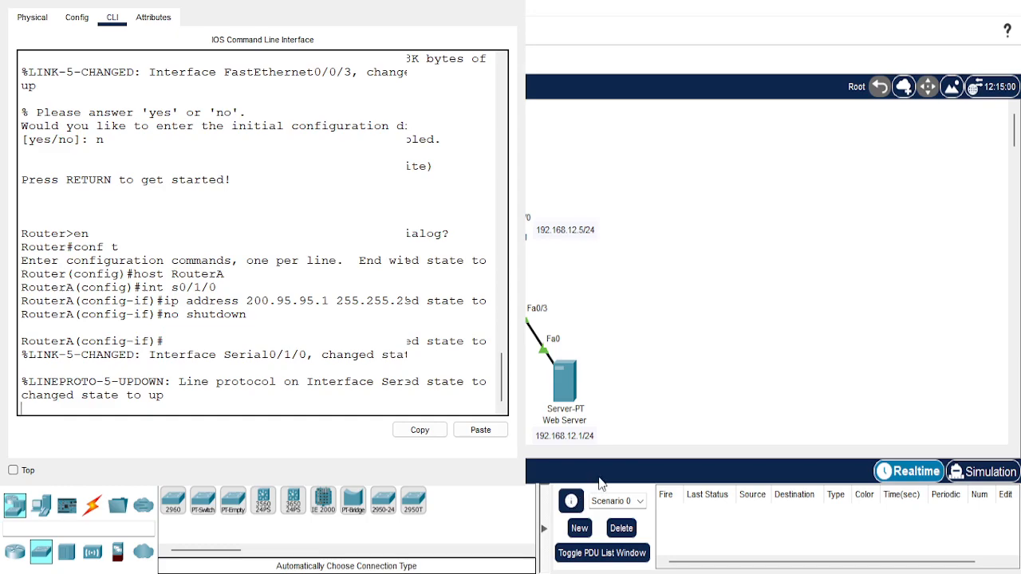
key("Return")
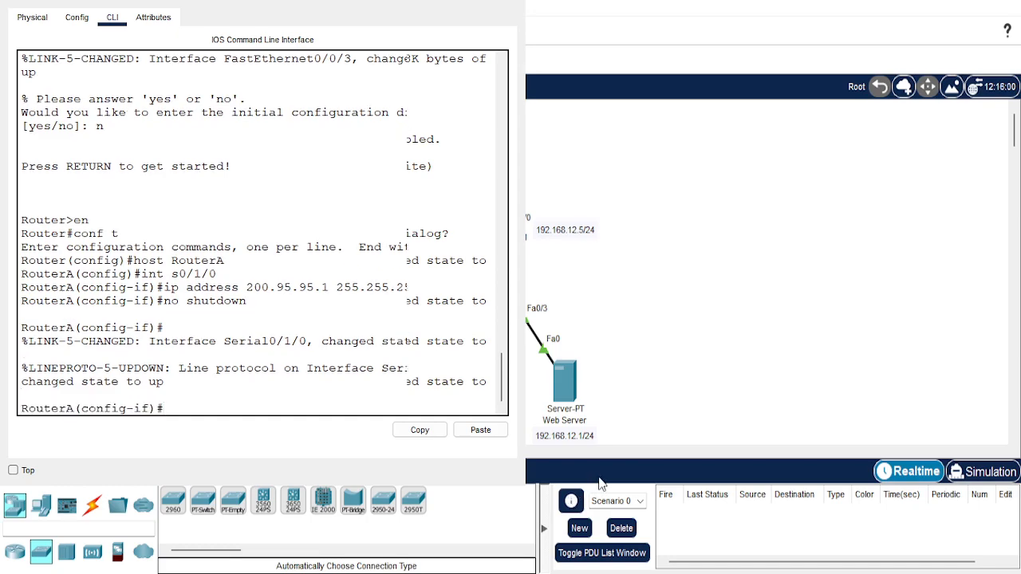
type("exit")
key("Return")
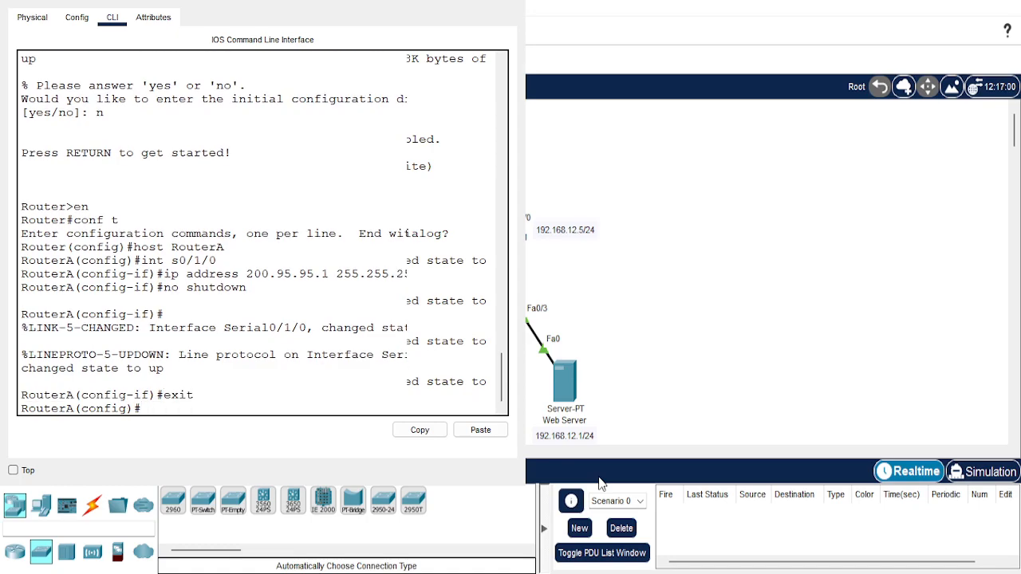
Assign IP address 192.168.12.5 with subnet mask 255.255.255.0 to RouterA's g0/0 interface.
type("int g0/0")
key("Return")
type("ip address")
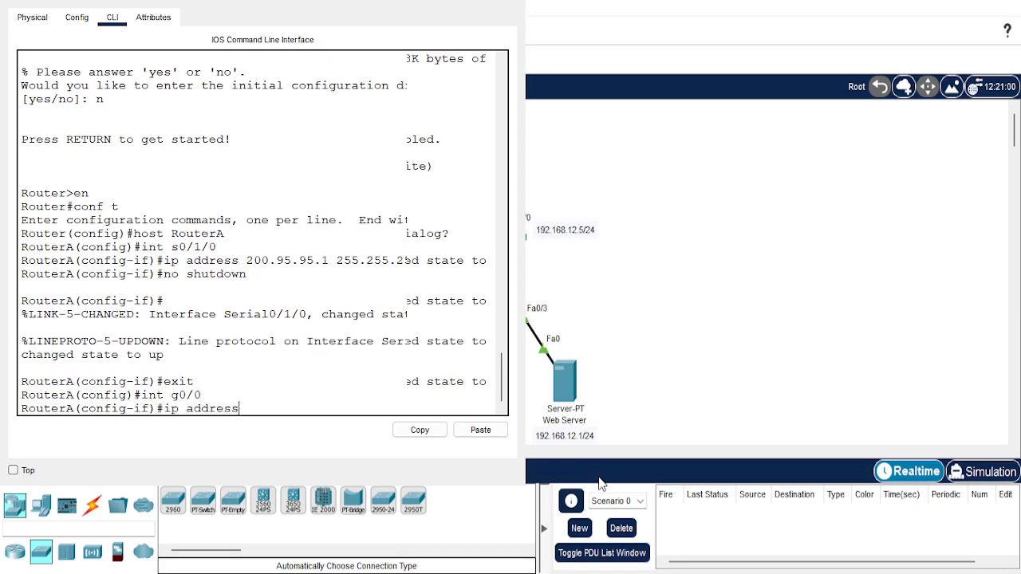
type(" 192.168.12.5 255.255.2")
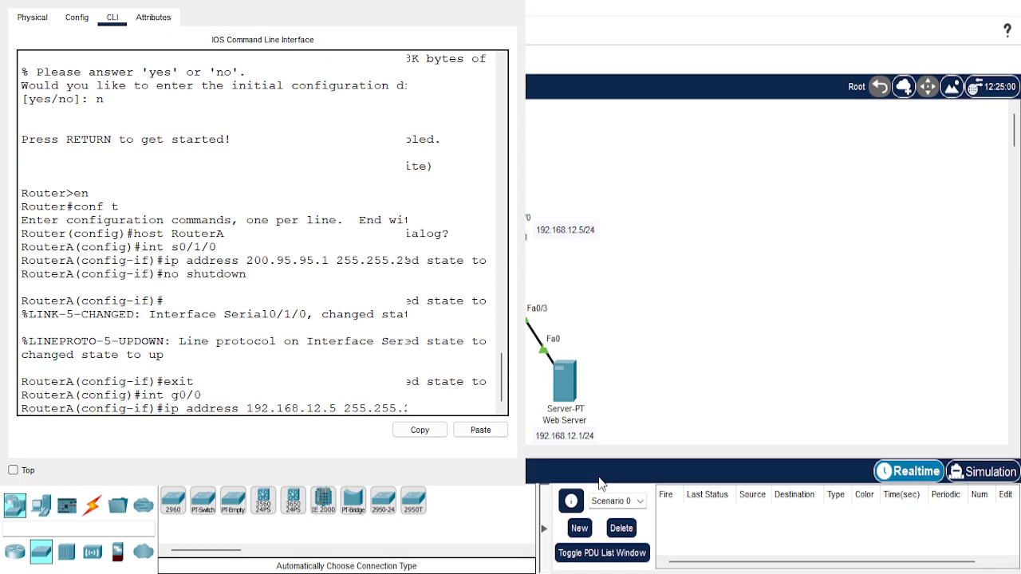
key("Return")
Enable RouterA's g0/0 interface with no shutdown and return to global configuration mode.
type("no shutdown")
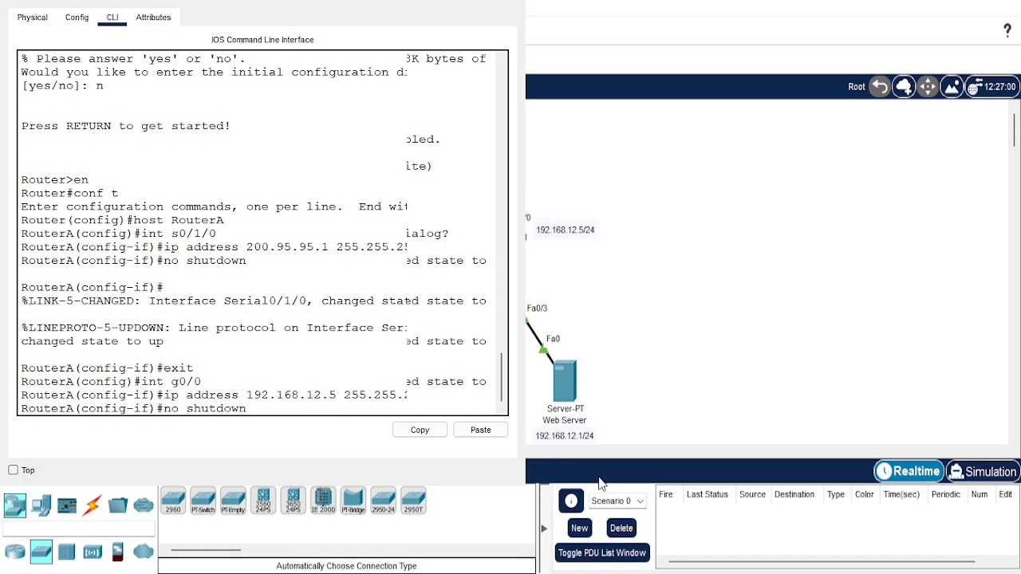
key("Return")
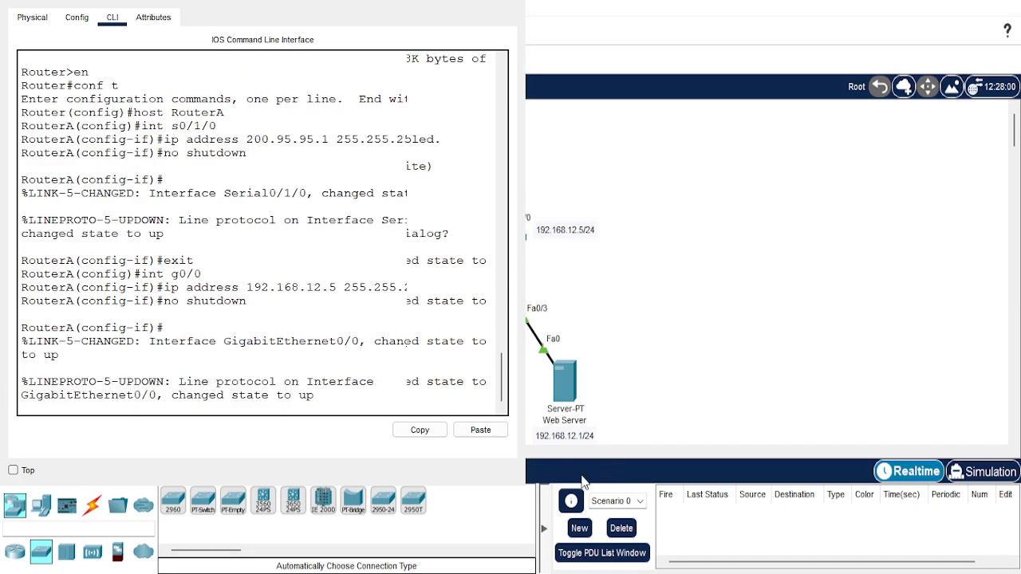
key("Return")
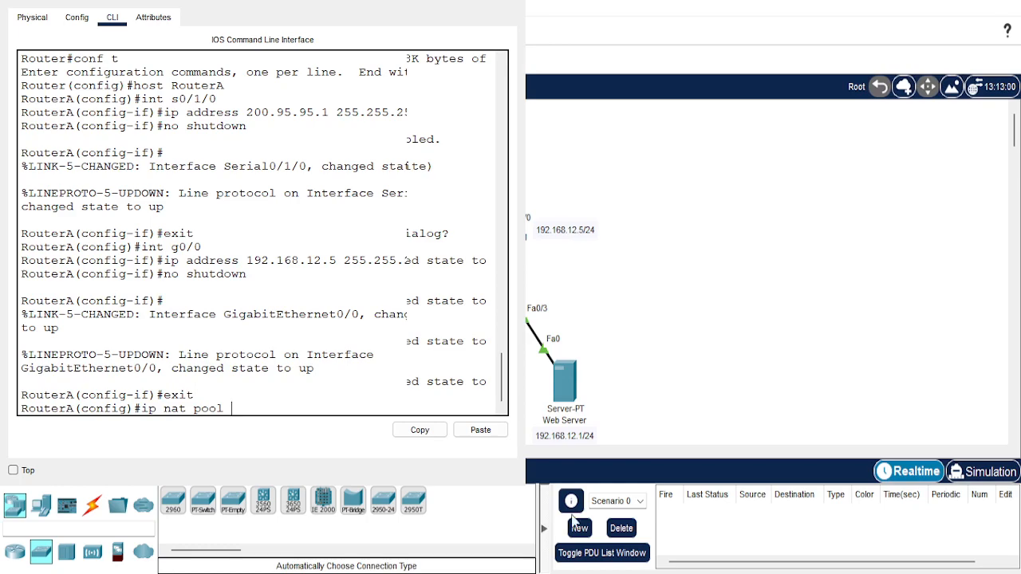
Define NAT pool myPool on RouterA with addresses 200.95.95.100 to 200.95.95.150 and netmask 255.255.255.0.
type("myPool")
type("200.95.95")
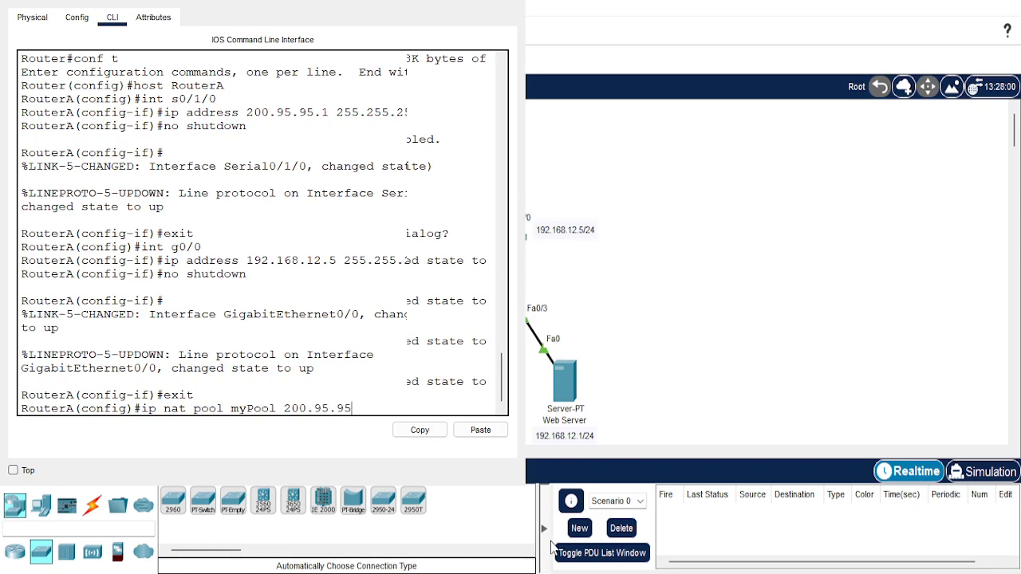
type(".100 200.95.95.150")
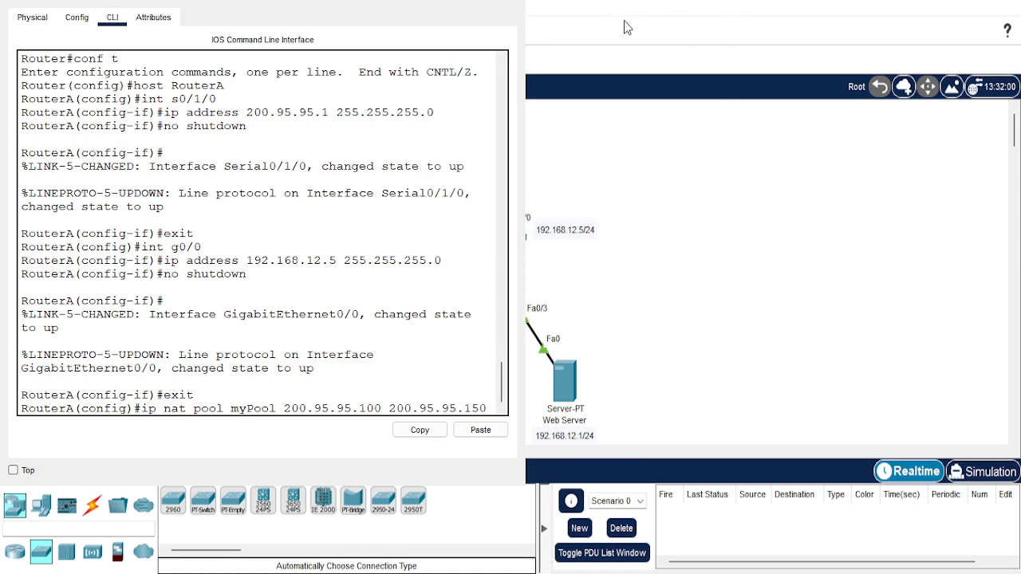
type(" netmask")
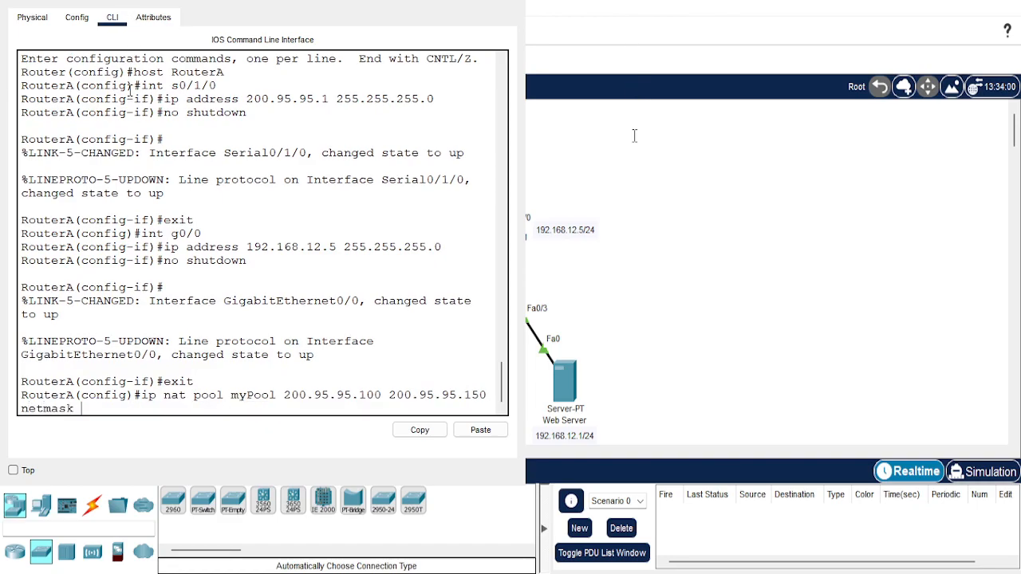
type(" 255.255.255.255.0")
key("Return")
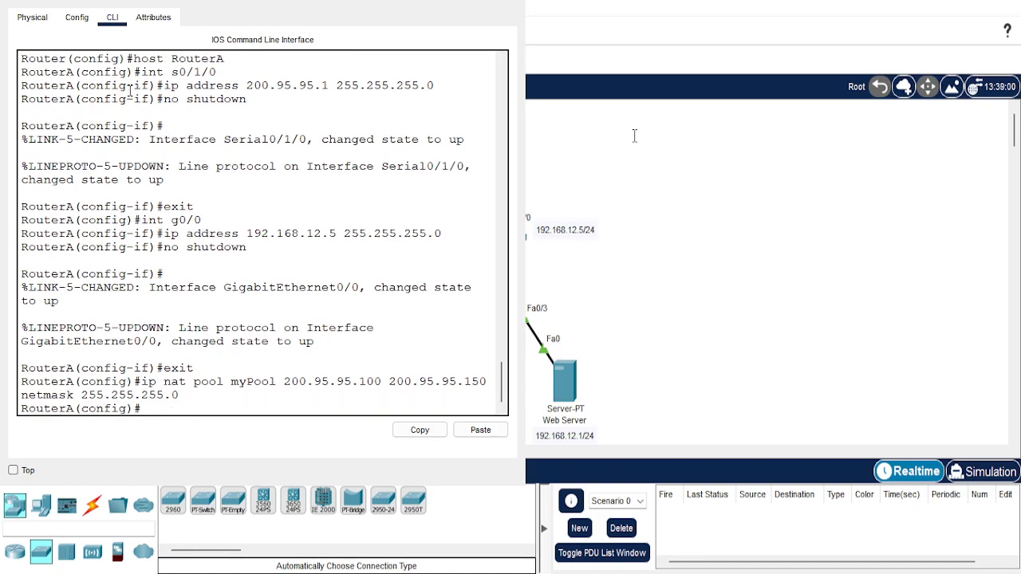
Create access list 1 on RouterA permitting network 192.168.12.0 with wildcard mask 0.0.0.255.
type("access-list 1 permit")
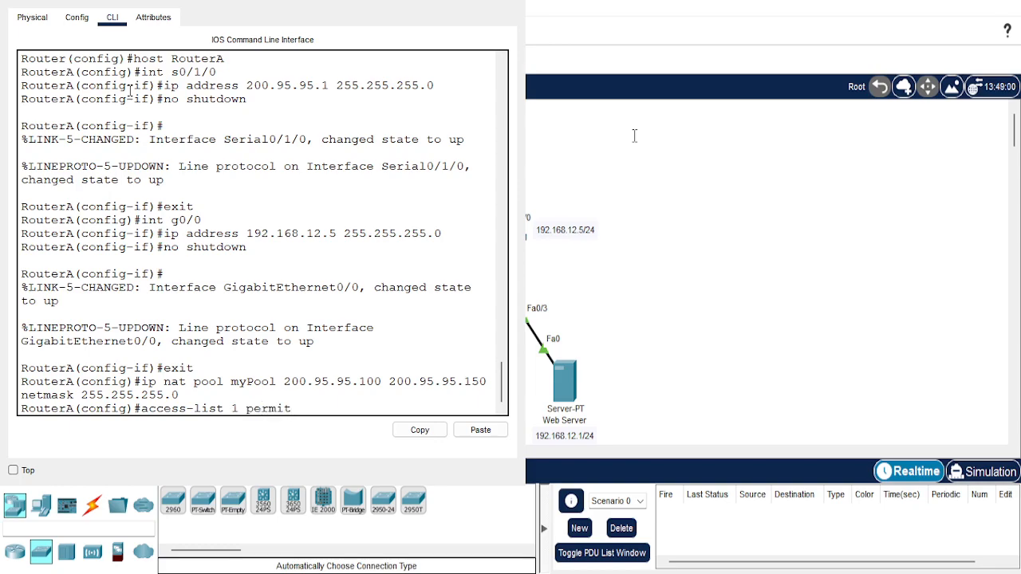
type(" 192.168.12.0")
type("0.")
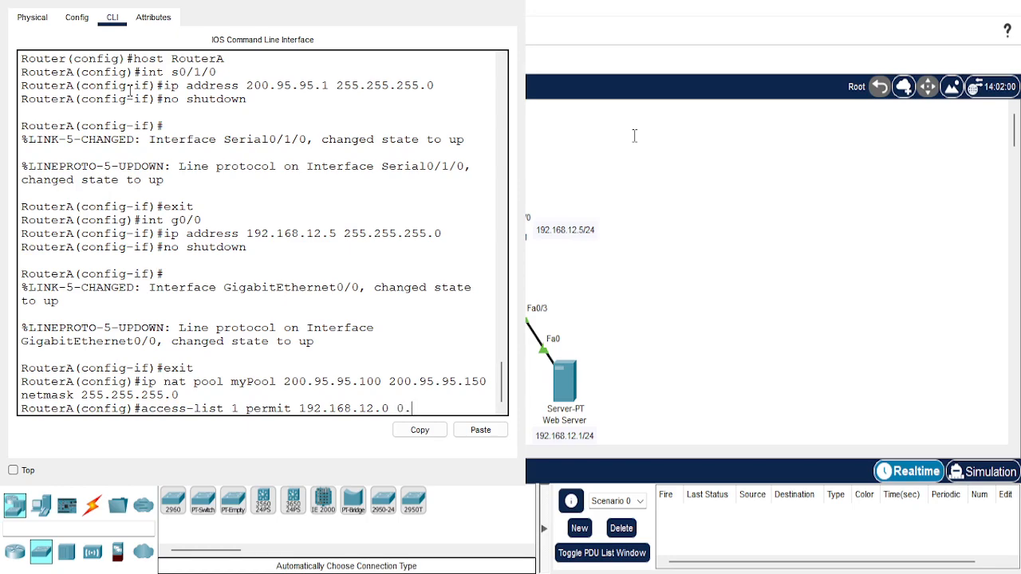
type("0.0.255")
key("Right")
key("Right")
key("Right")
key("Right")
key("Right")
key("Right")
key("Right")
key("Right")
key("Return")
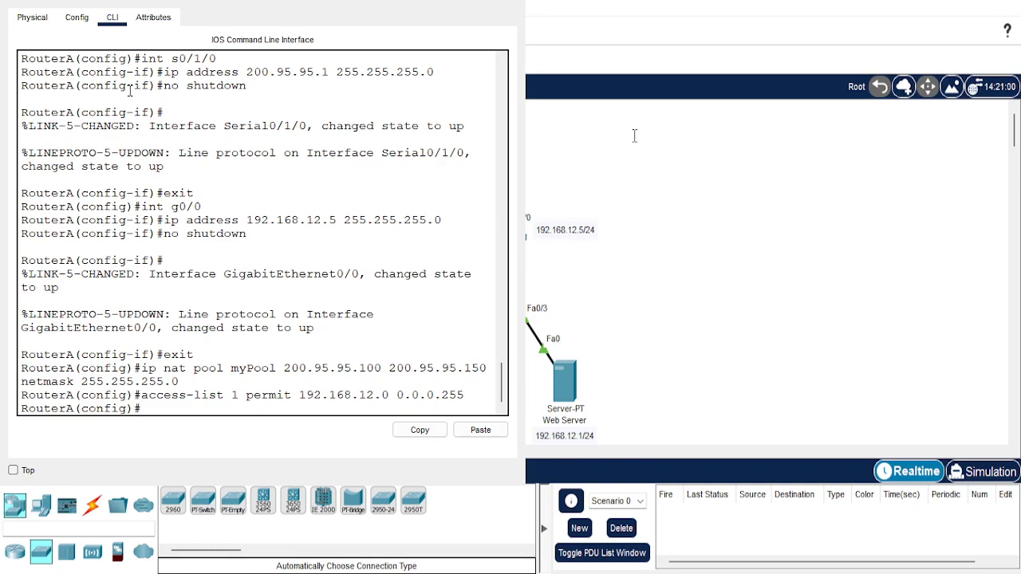
Bind access list 1 to pool myPool as RouterA's NAT inside source translation.
type("ip nat inside source list ")
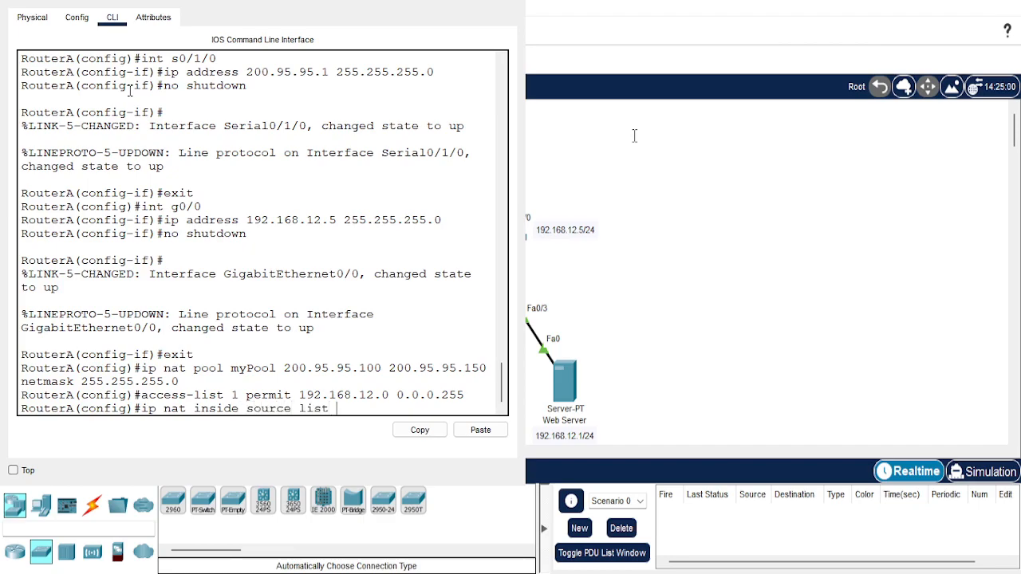
type("1 pool myPool")
key("Return")
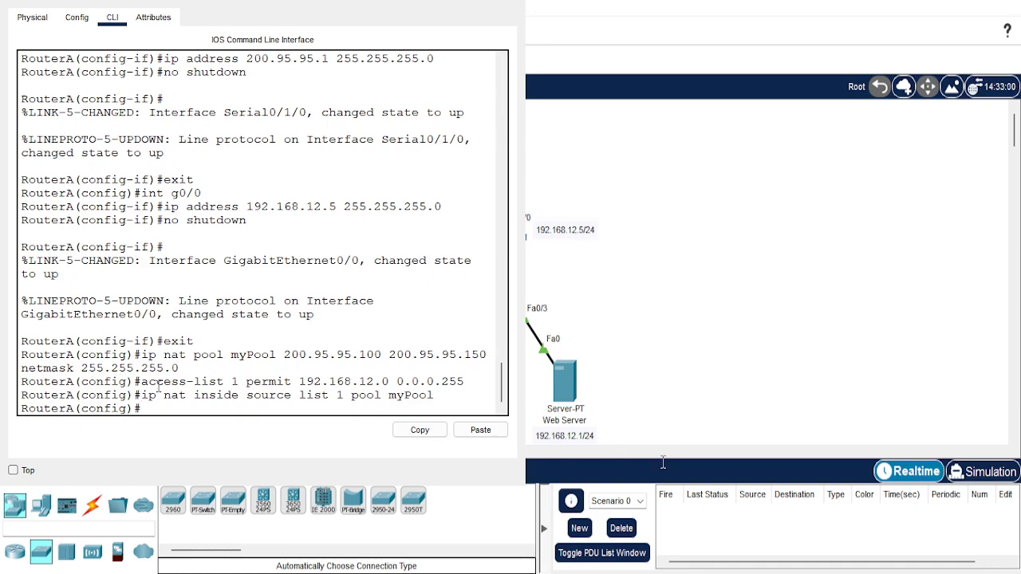
Mark RouterA's g0/0 interface as the NAT inside interface and return to global configuration mode.
type("int g0/0")
key("Return")
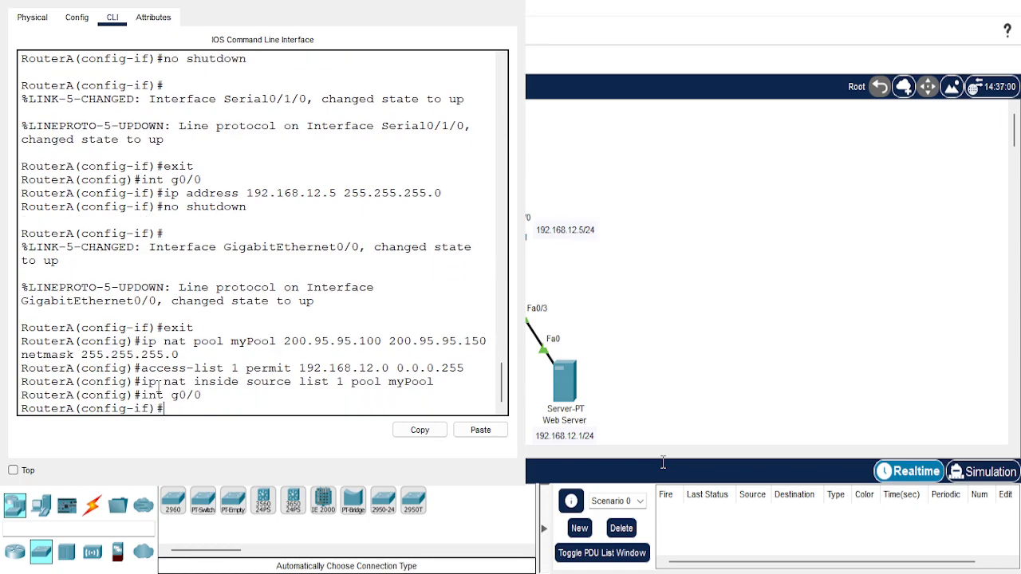
type("ip nat inside")
key("Return")
type("exit")
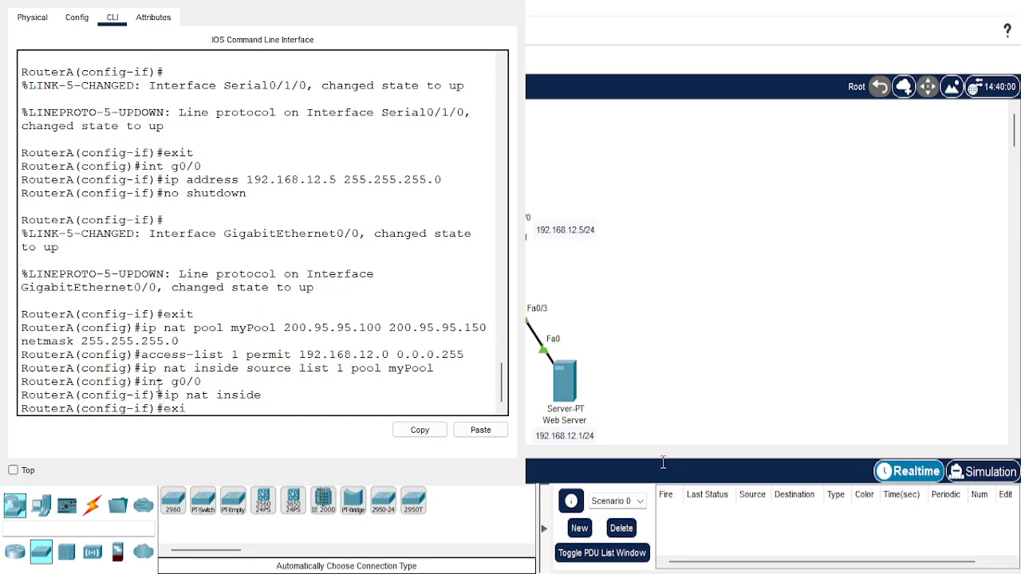
key("Return")
Mark RouterA's s0/1/0 interface as the NAT outside interface and return to privileged EXEC mode.
type("int s0/1/0")
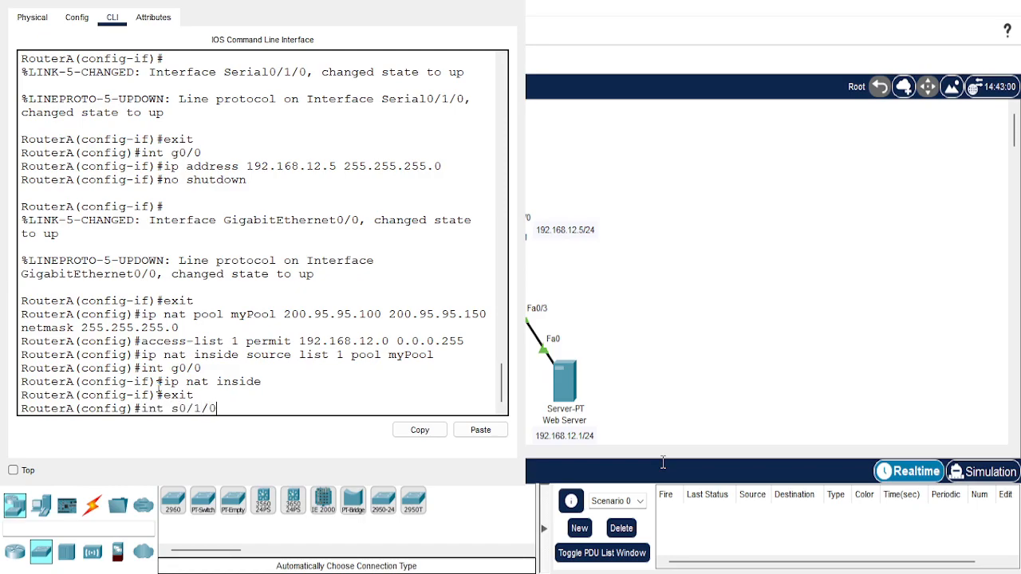
key("Return")
type("ip nat outside")
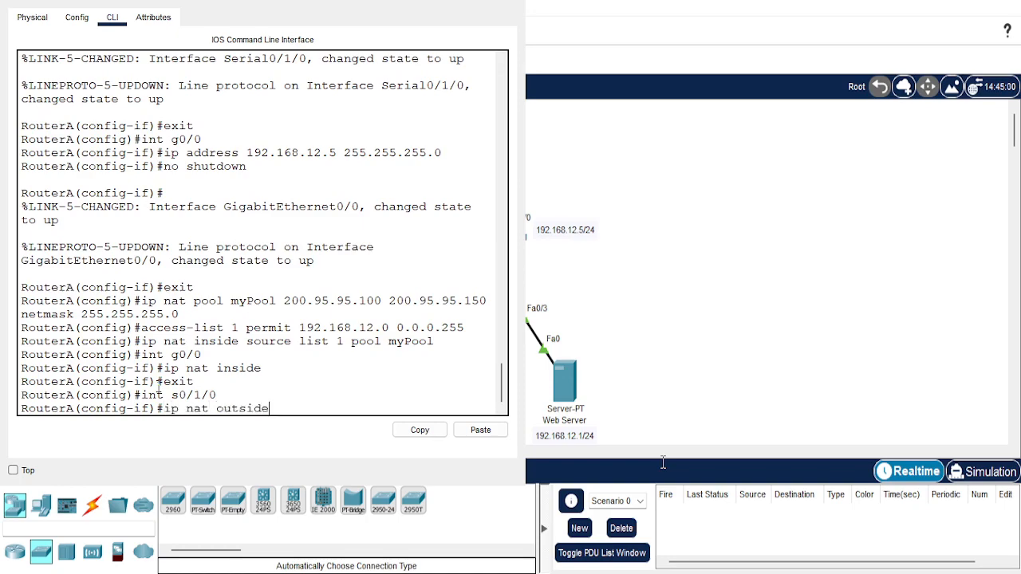
key("Return")
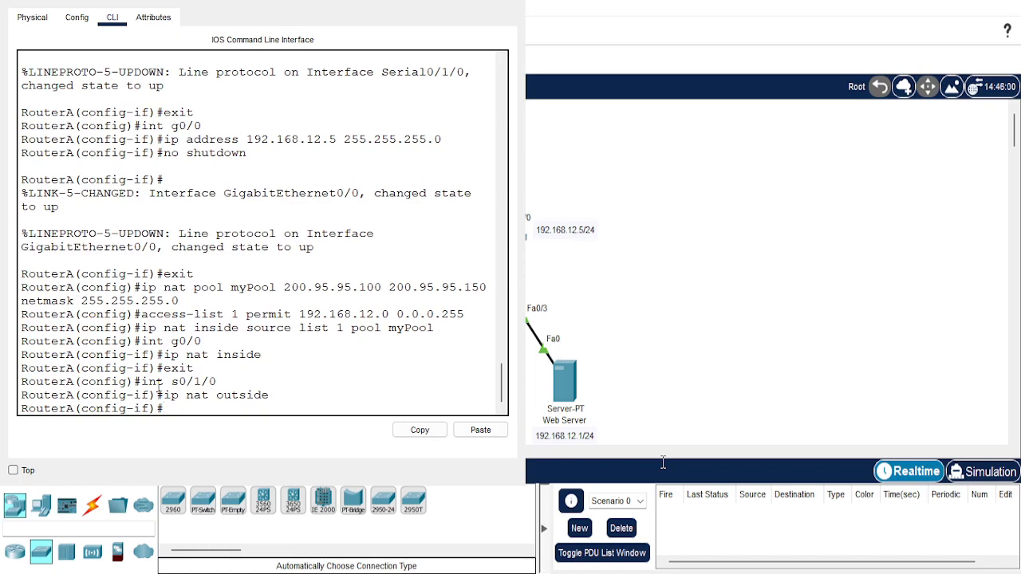
key("ctrl+z")
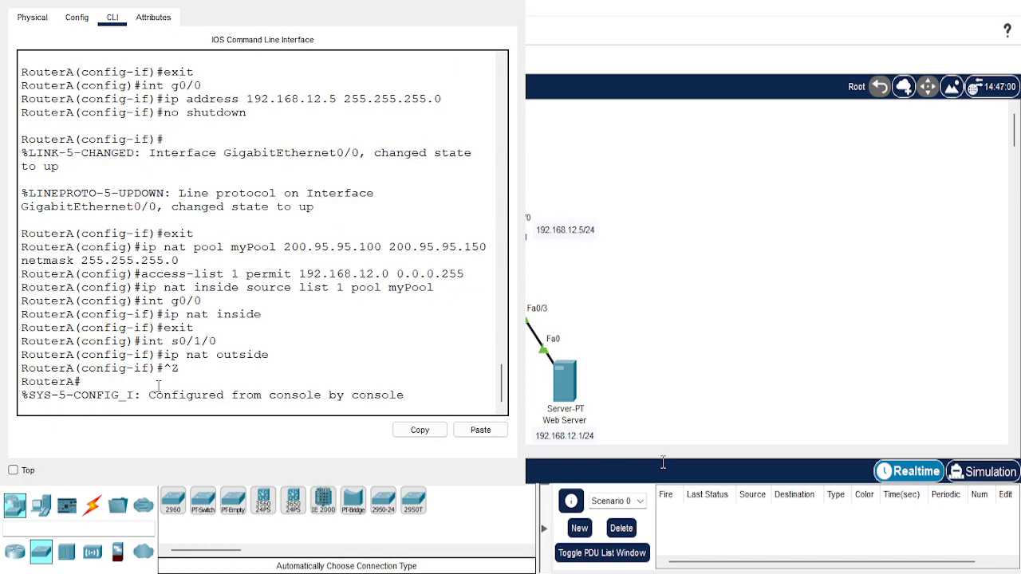
Save RouterA's running configuration to the startup configuration with copy run start, accepting the default filename, and close the router window.
key("Return")
type("cp")
key("BackSpace")
type("opy run start")
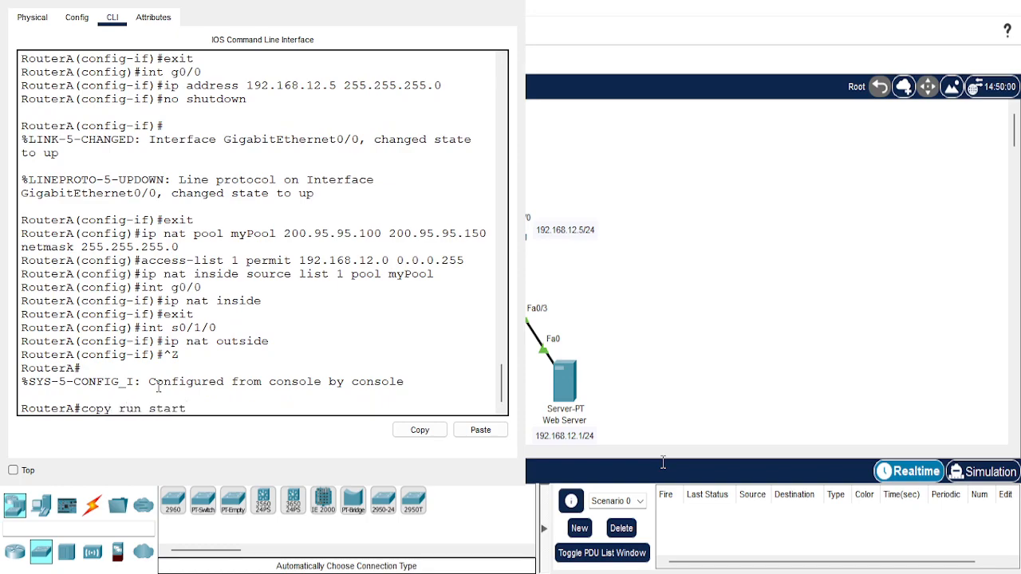
key("Return")
key("Return")
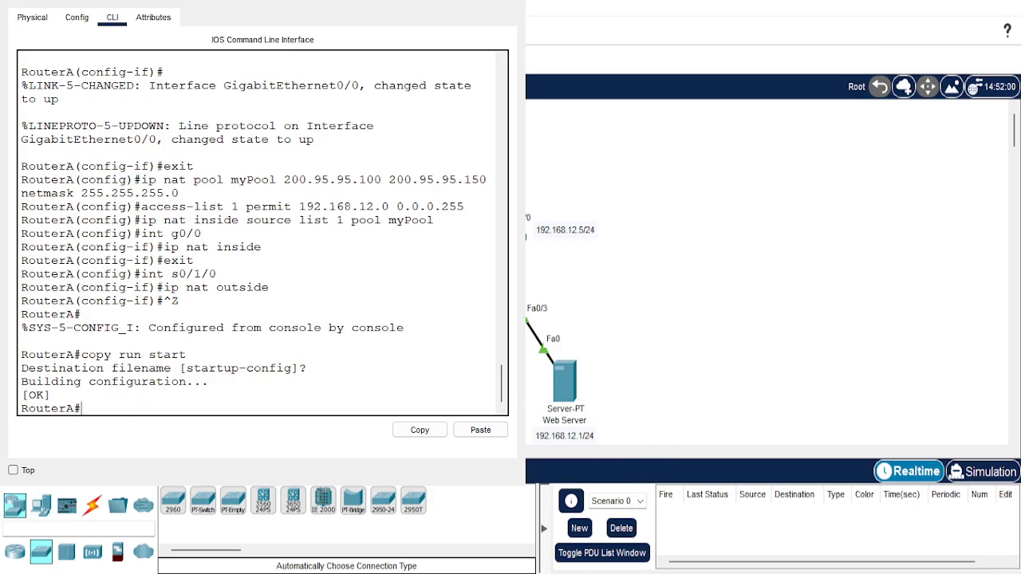
key("alt+F4")
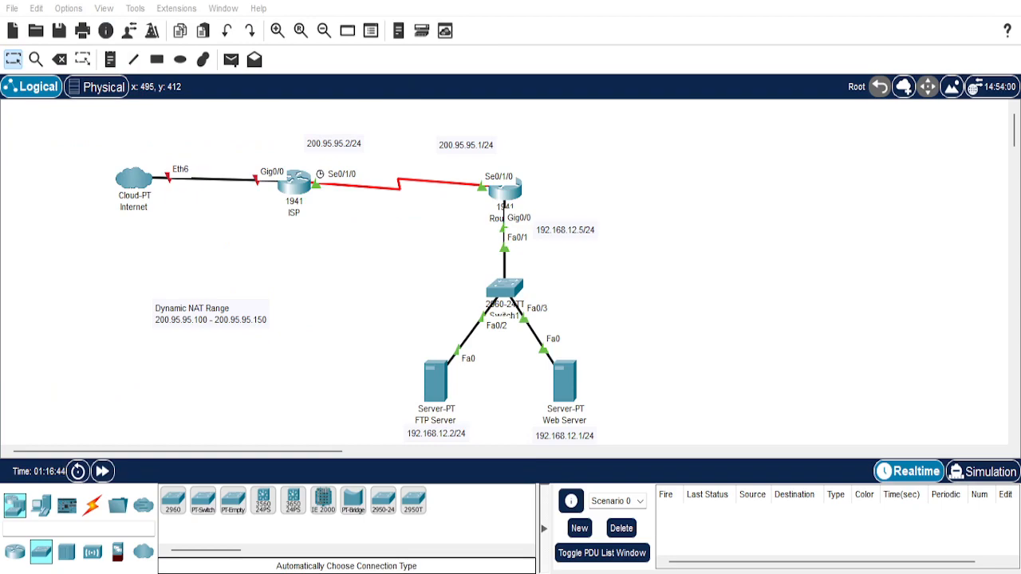
Ping the ISP router at 200.95.95.2 from the Web Server's Command Prompt, and close the server window after the test.
key("alt+Tab")
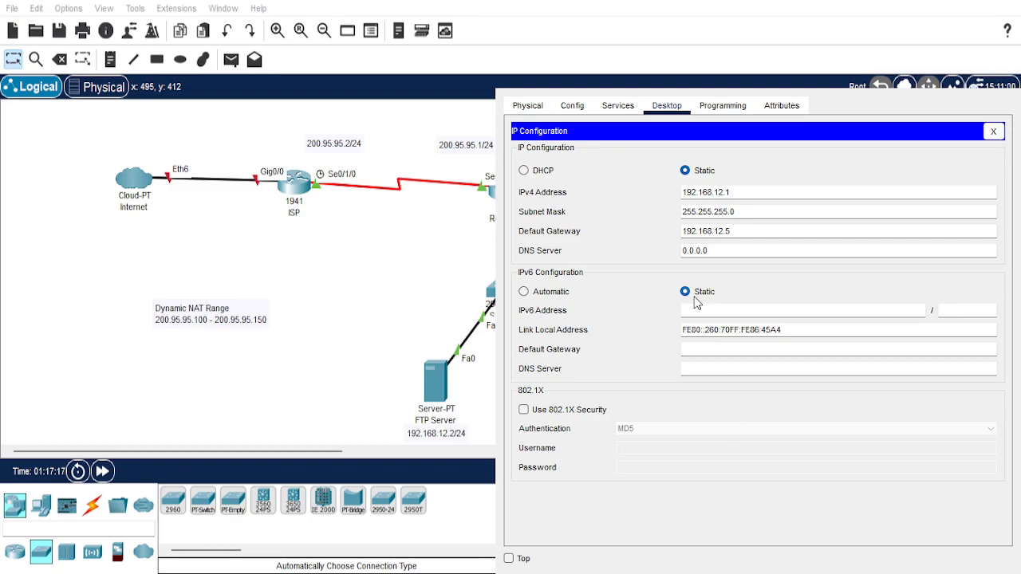
left_click(663, 107)
left_click(993, 131)
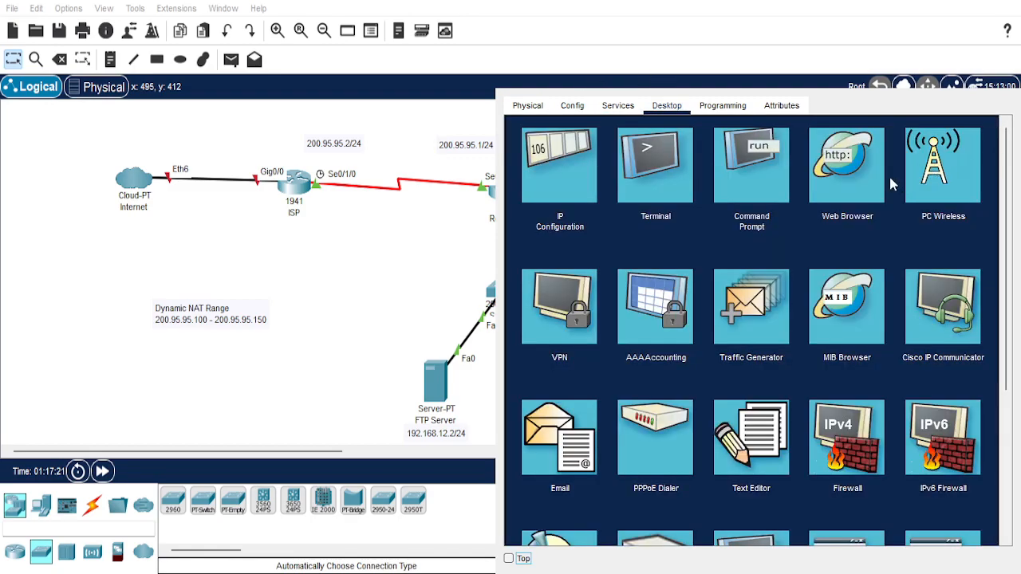
double_click(760, 176)
left_click(726, 204)
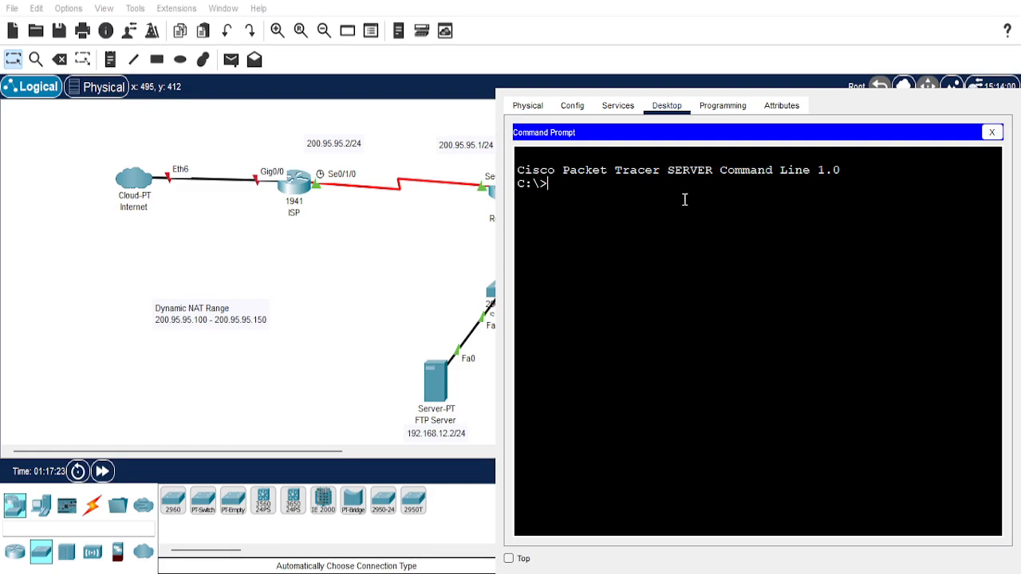
type("ping 200.9")
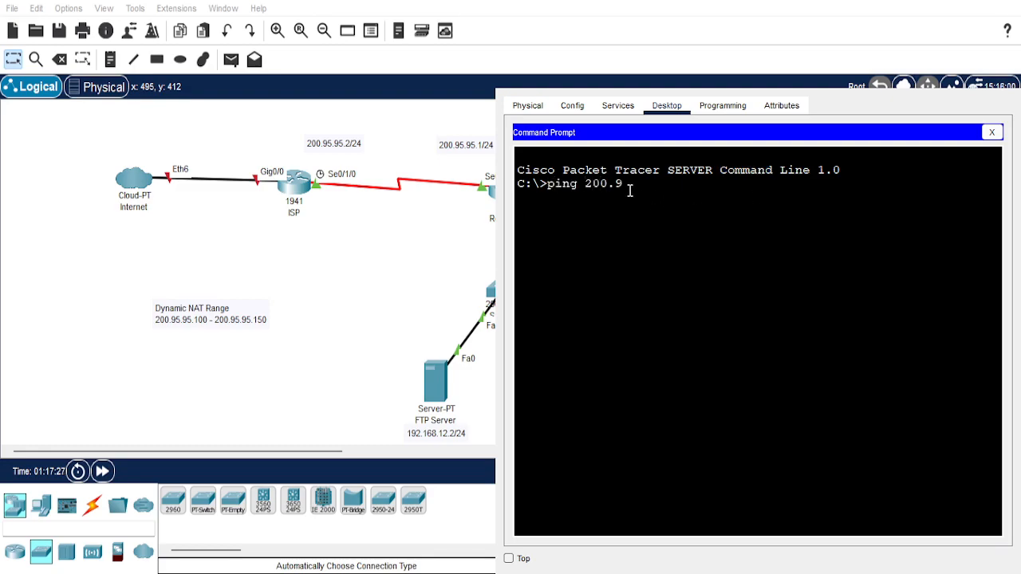
type("5.95.2")
key("Return")
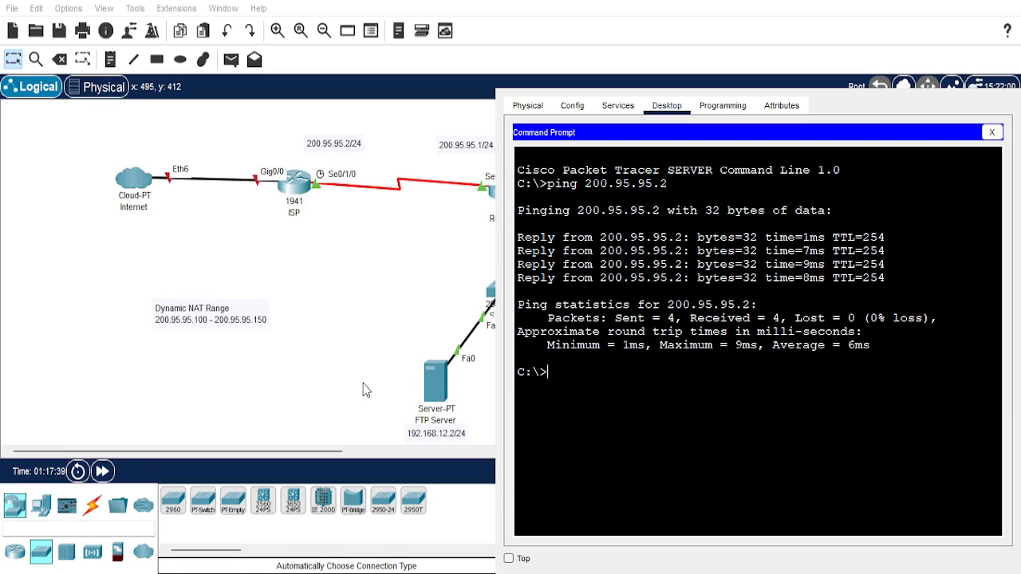
key("alt+F4")
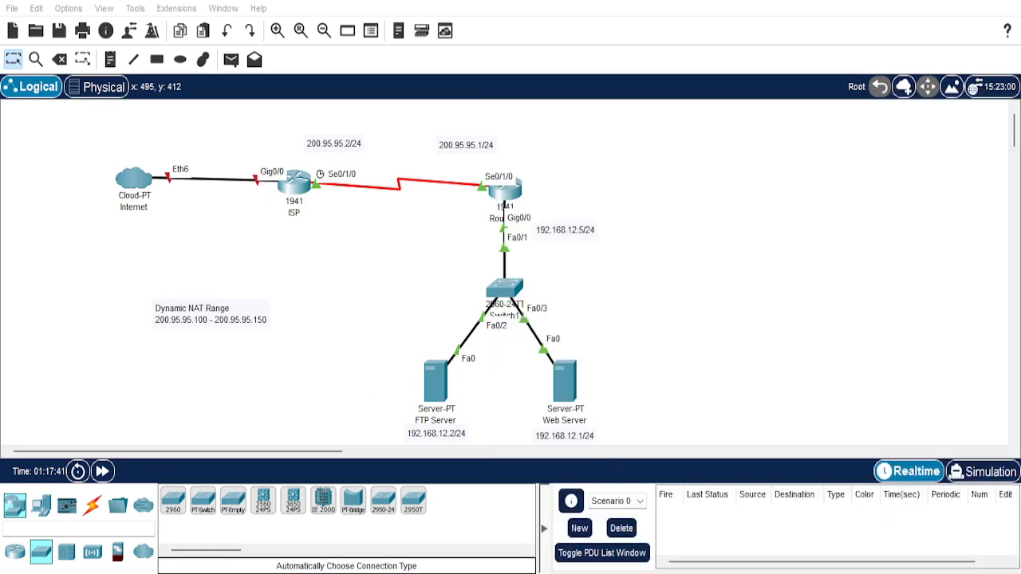